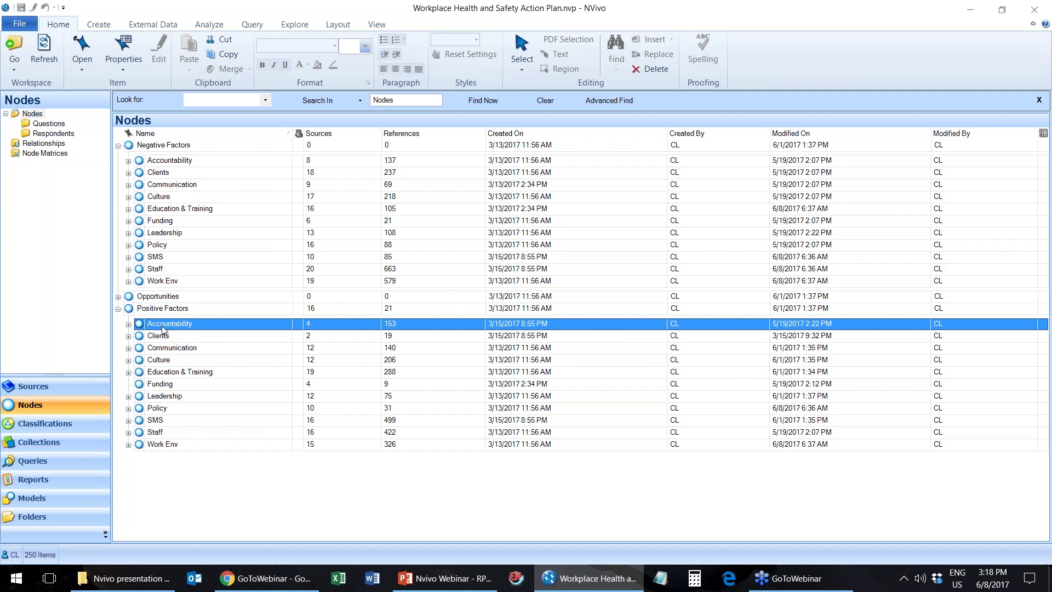
Step: Collapse the Positive Factors and Negative Factors nodes and expand Opportunities to view its child nodes
{"action": "left_click", "coordinate": [117, 309]}
{"action": "left_click", "coordinate": [118, 146]}
{"action": "left_click", "coordinate": [118, 158]}
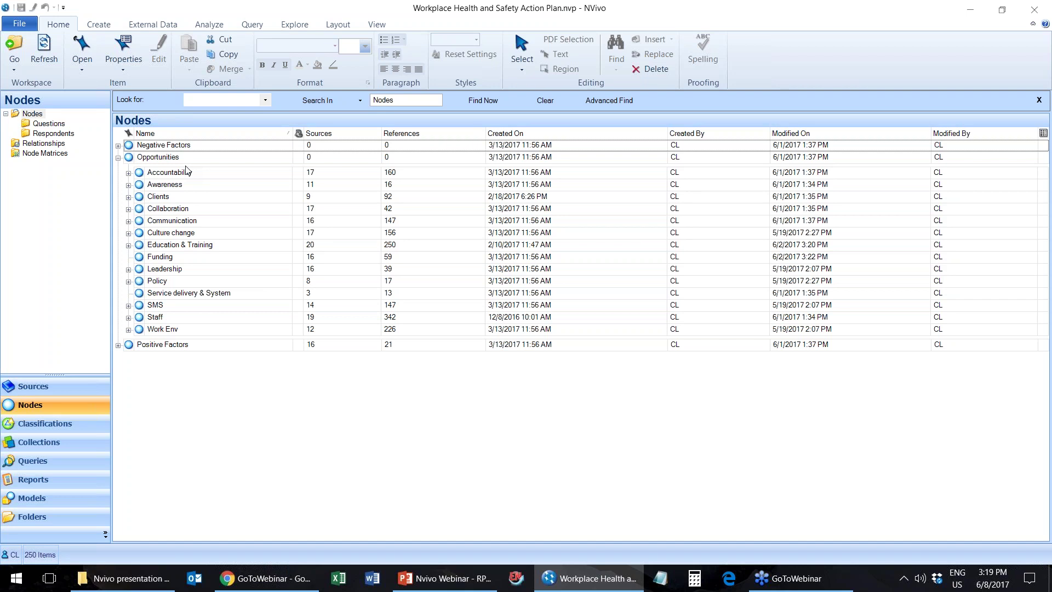
Step: Open the Employees 01 document from the Consultations folder of the internal sources
{"action": "left_click", "coordinate": [58, 386]}
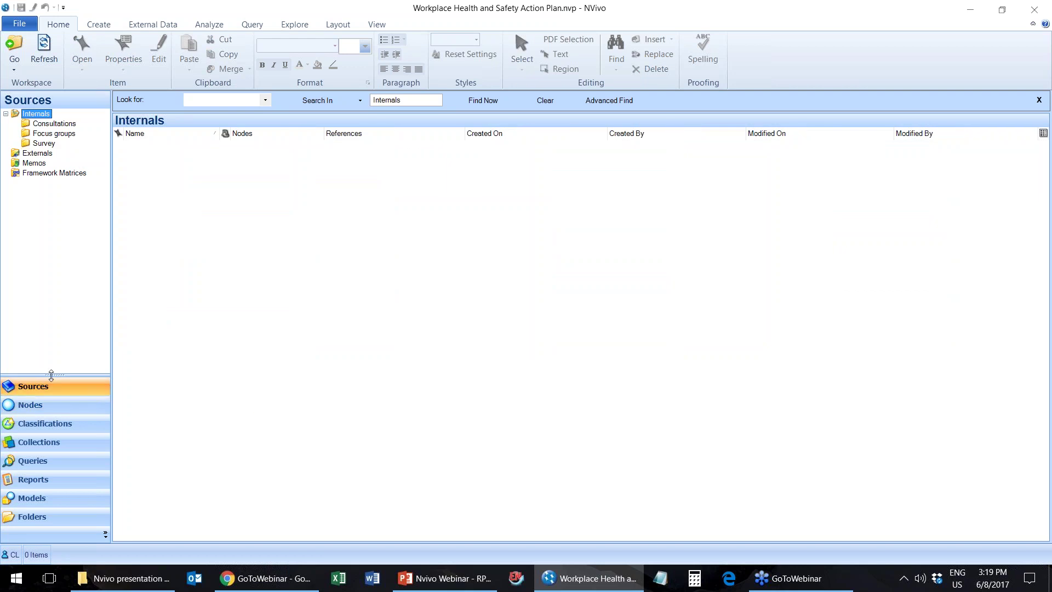
{"action": "left_click", "coordinate": [64, 125]}
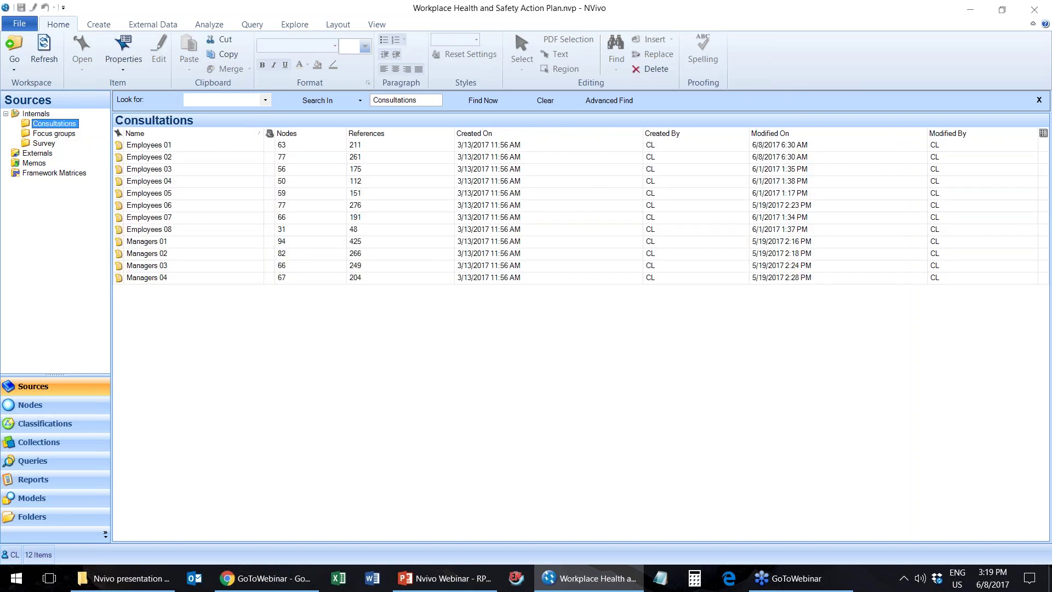
{"action": "left_click", "coordinate": [142, 148]}
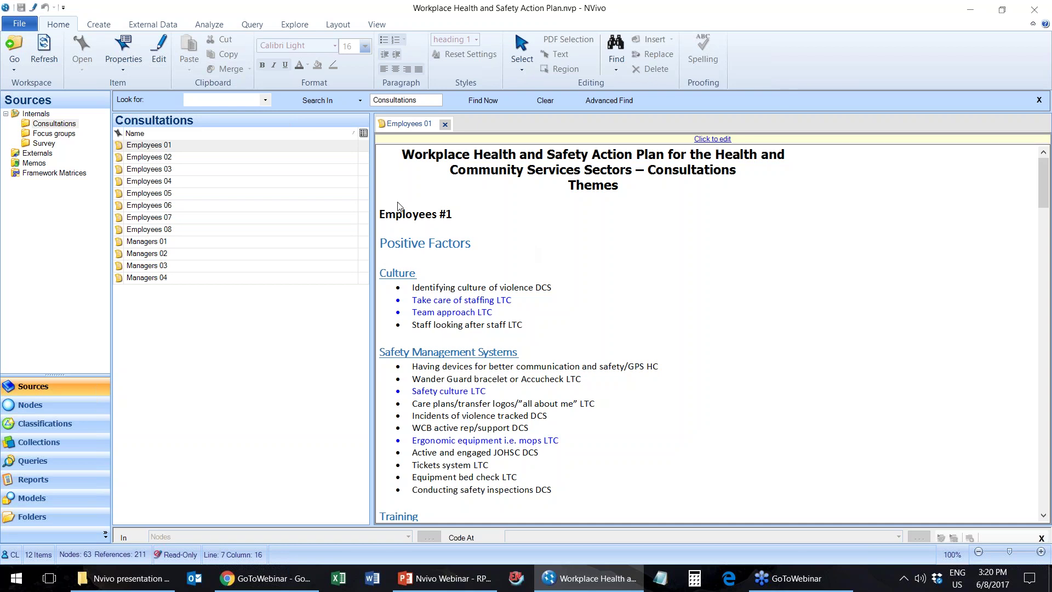
Step: Highlight the Culture and Safety Management Systems headings in Employees 01 to check their heading style, and clear the selection
{"action": "left_click_drag", "start_coordinate": [475, 248], "coordinate": [380, 276]}
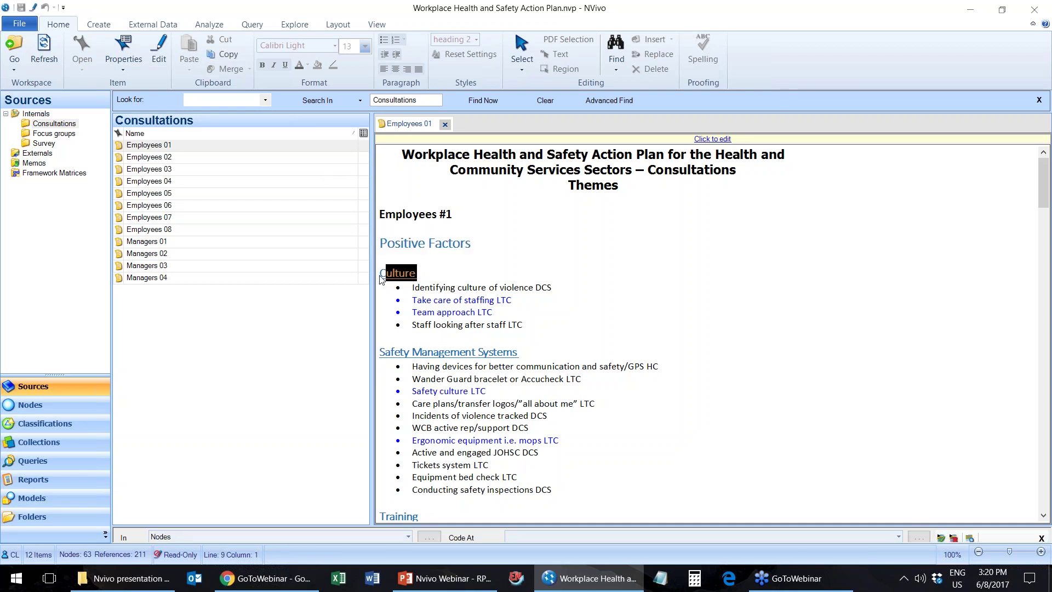
{"action": "left_click_drag", "start_coordinate": [518, 354], "coordinate": [381, 360]}
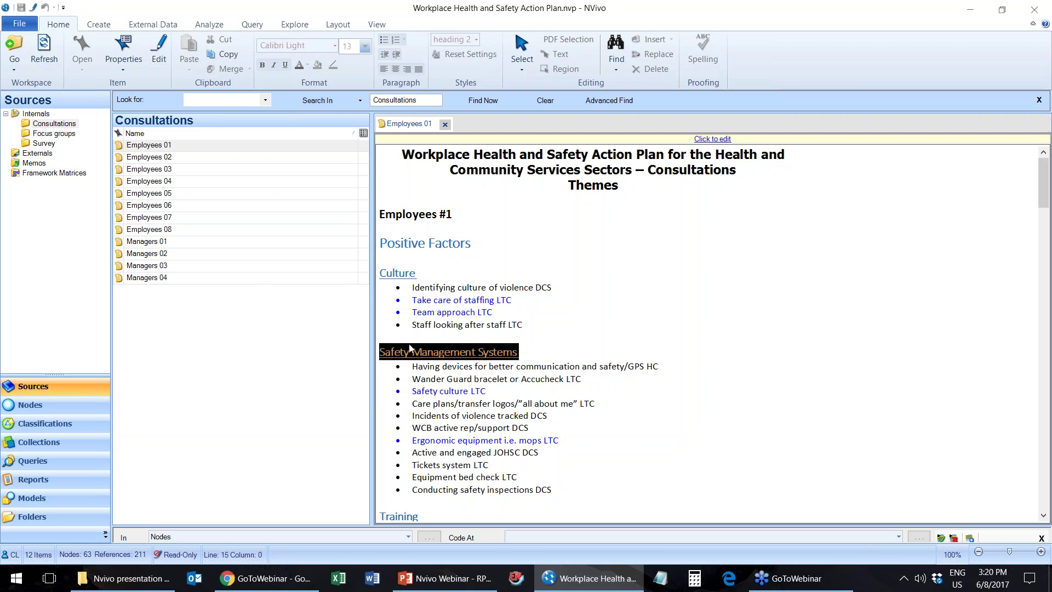
{"action": "left_click", "coordinate": [507, 326]}
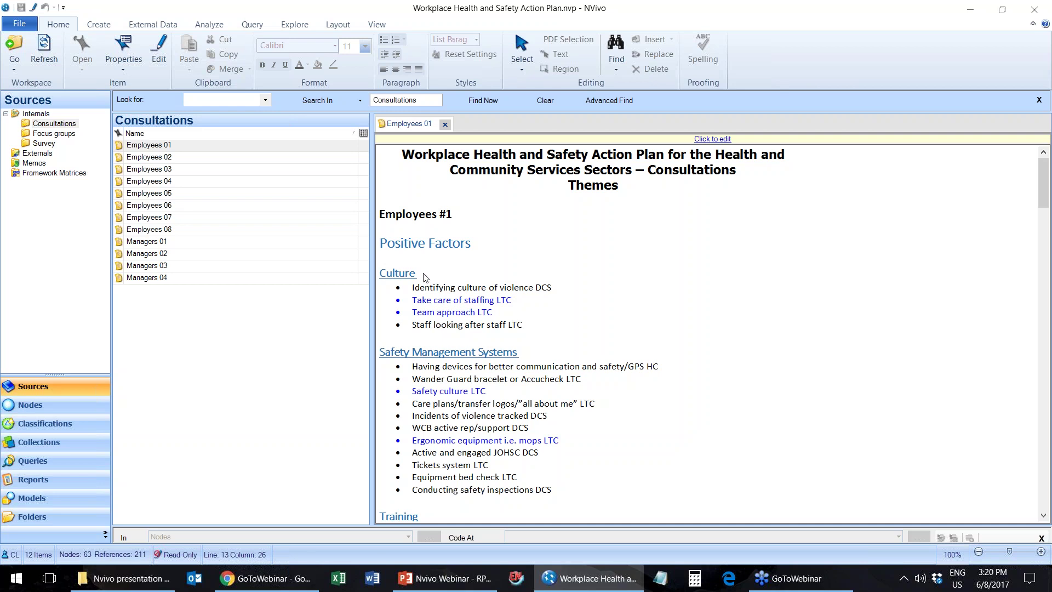
Step: Read through Employees 01 from Positive Factors through Negative Factors and Opportunities to Supports, and return to its beginning
{"action": "scroll", "coordinate": [525, 365], "scroll_direction": "down", "scroll_amount": 5}
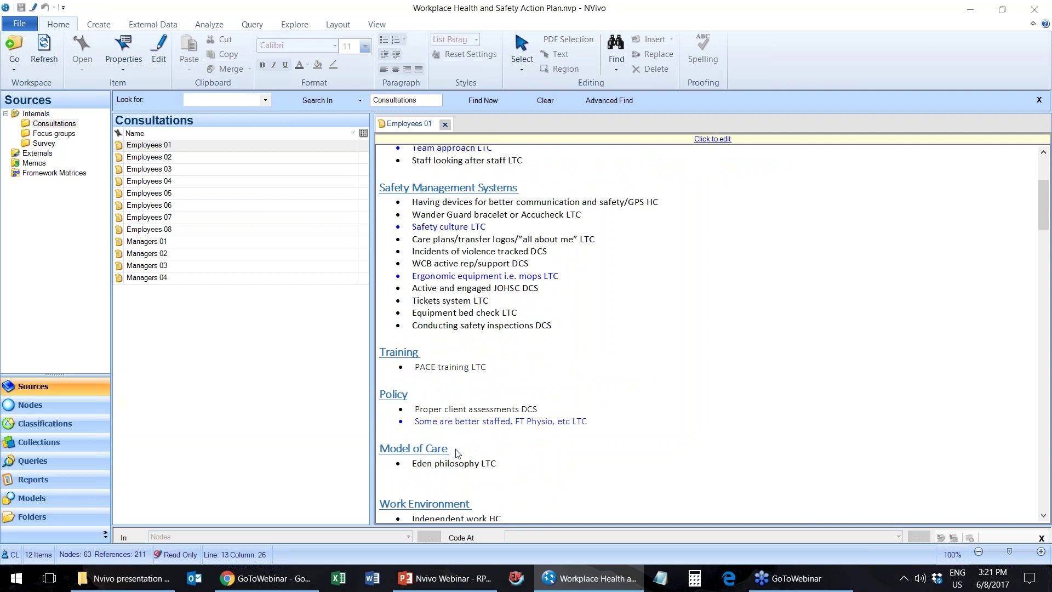
{"action": "scroll", "coordinate": [465, 438], "scroll_direction": "down", "scroll_amount": 6}
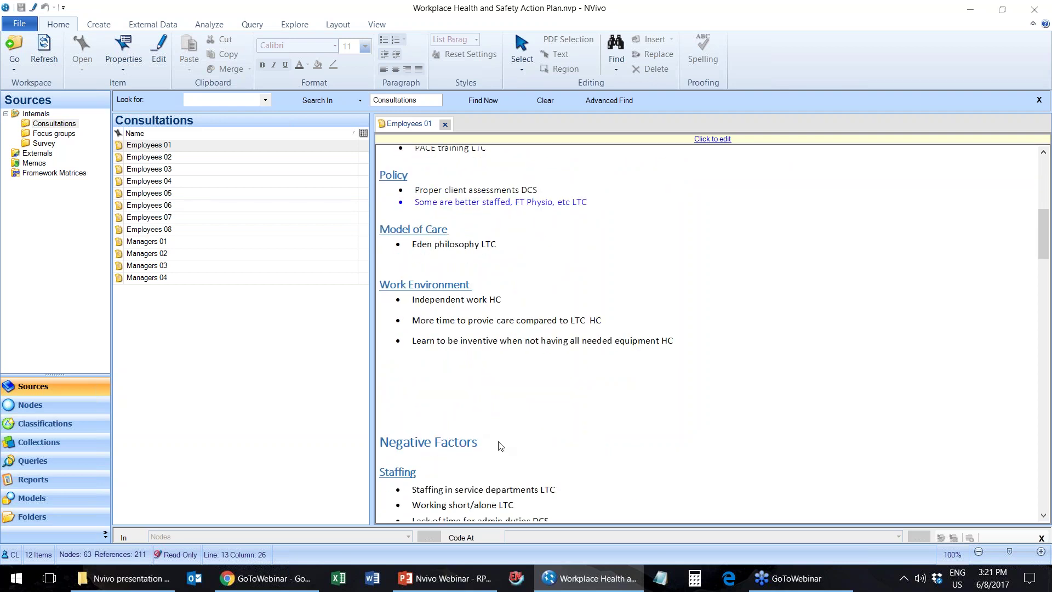
{"action": "scroll", "coordinate": [501, 445], "scroll_direction": "down", "scroll_amount": 6}
{"action": "scroll", "coordinate": [469, 370], "scroll_direction": "down", "scroll_amount": 3}
{"action": "scroll", "coordinate": [471, 373], "scroll_direction": "down", "scroll_amount": 5}
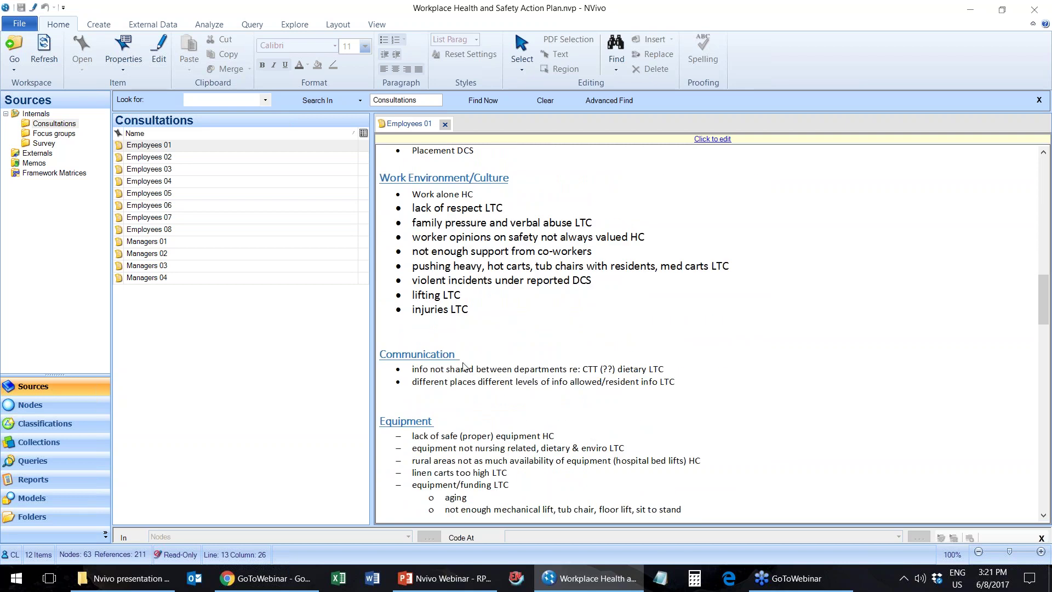
{"action": "scroll", "coordinate": [456, 410], "scroll_direction": "down", "scroll_amount": 4}
{"action": "scroll", "coordinate": [456, 410], "scroll_direction": "down", "scroll_amount": 3}
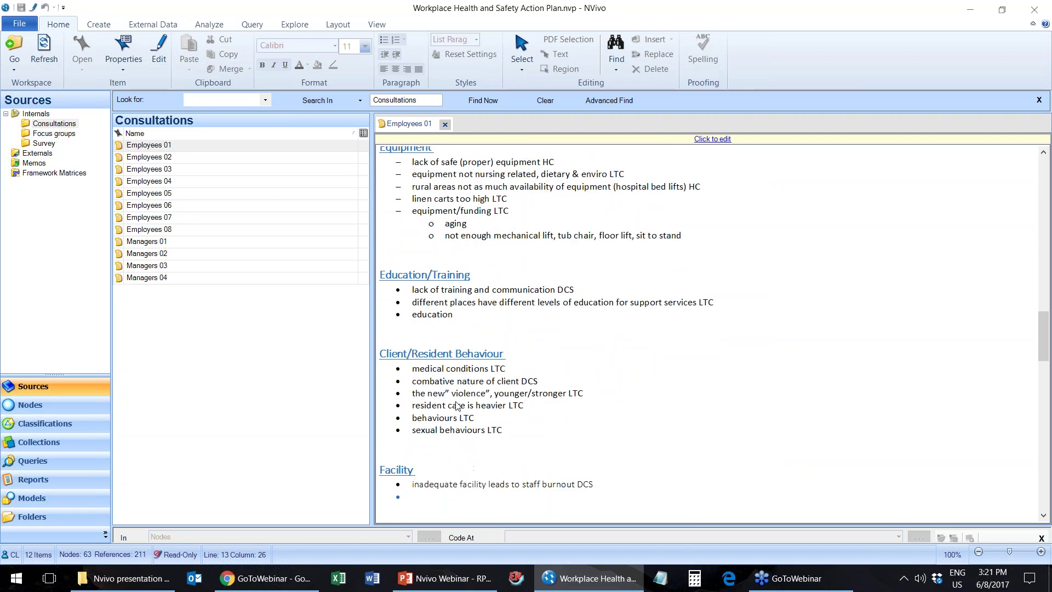
{"action": "scroll", "coordinate": [521, 400], "scroll_direction": "down", "scroll_amount": 3}
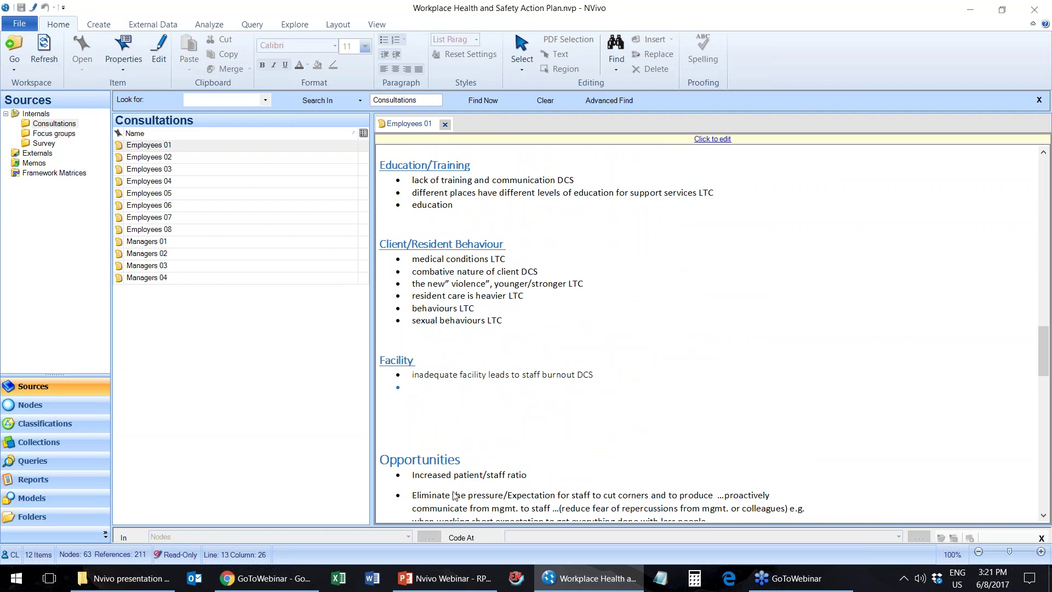
{"action": "scroll", "coordinate": [453, 331], "scroll_direction": "down", "scroll_amount": 5}
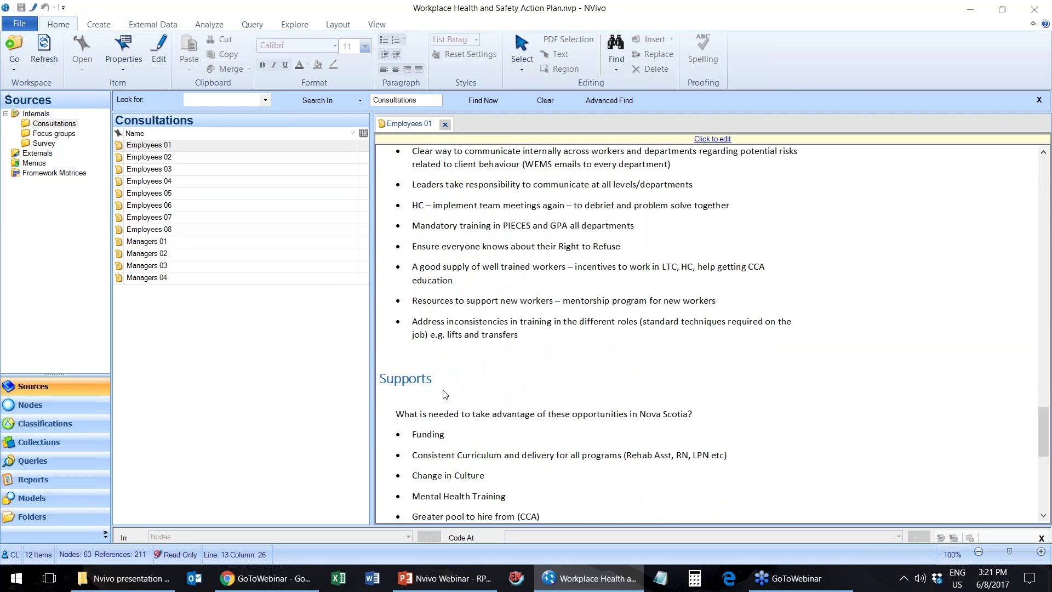
{"action": "scroll", "coordinate": [476, 502], "scroll_direction": "up", "scroll_amount": 10}
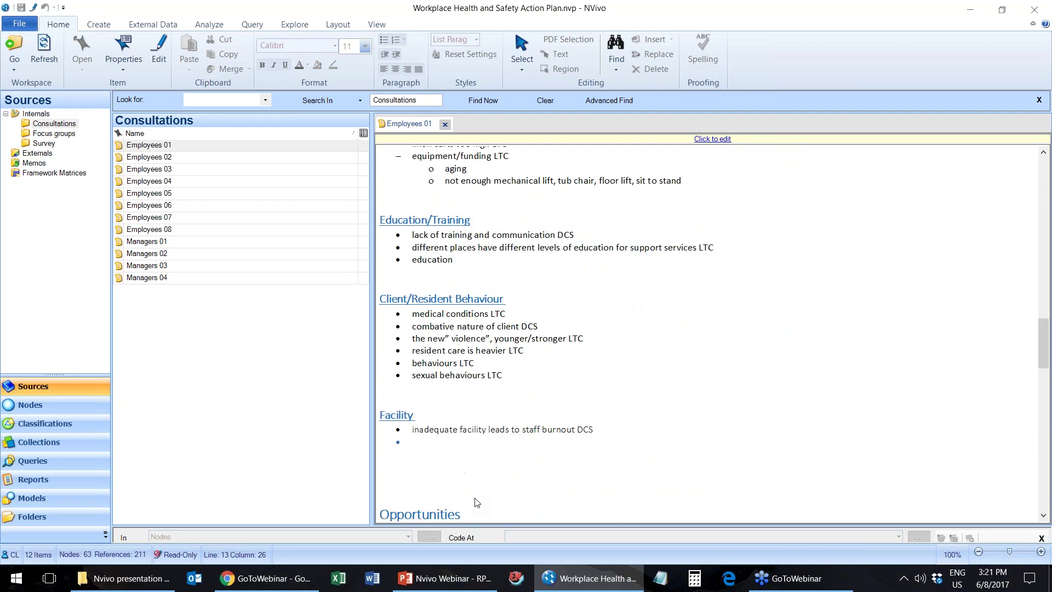
{"action": "scroll", "coordinate": [474, 500], "scroll_direction": "up", "scroll_amount": 15}
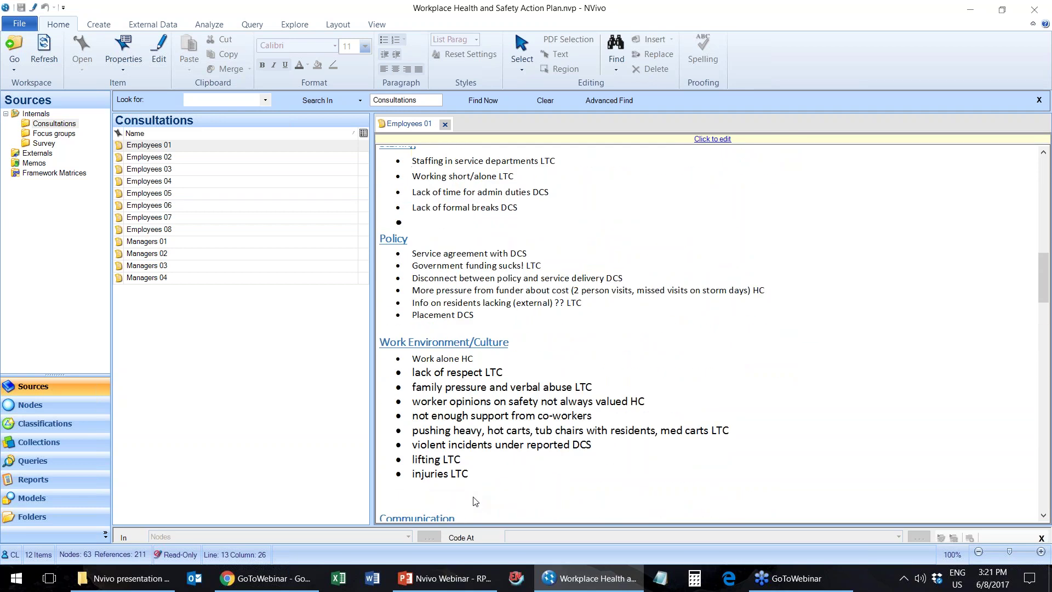
{"action": "scroll", "coordinate": [477, 494], "scroll_direction": "up", "scroll_amount": 6}
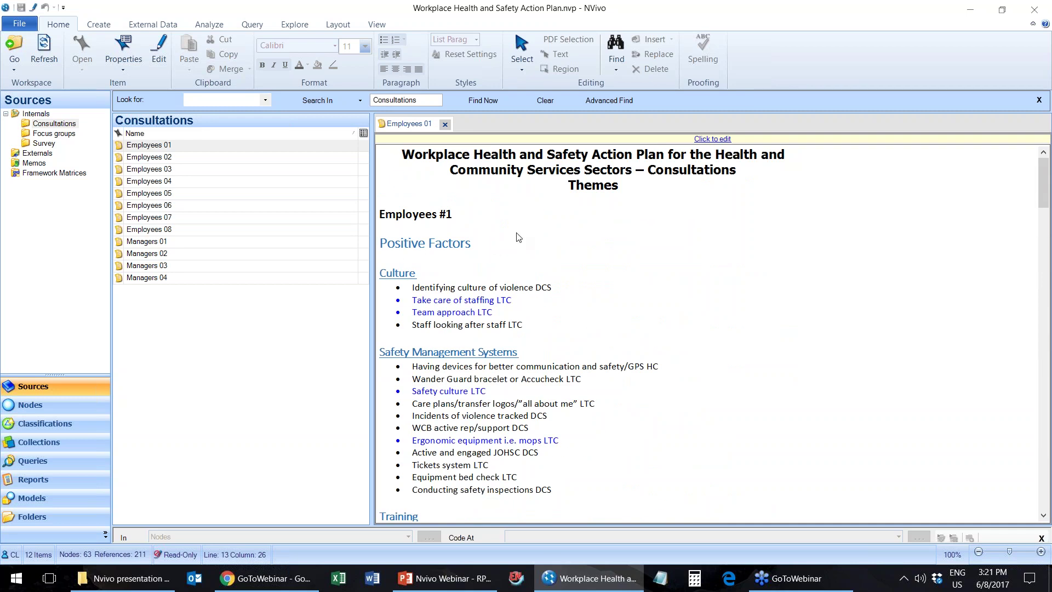
Step: Inspect the paragraph styles the Auto Code Wizard offers for Employees 01 using source structure or style, and cancel the wizard
{"action": "right_click", "coordinate": [194, 144]}
{"action": "left_click", "coordinate": [258, 277]}
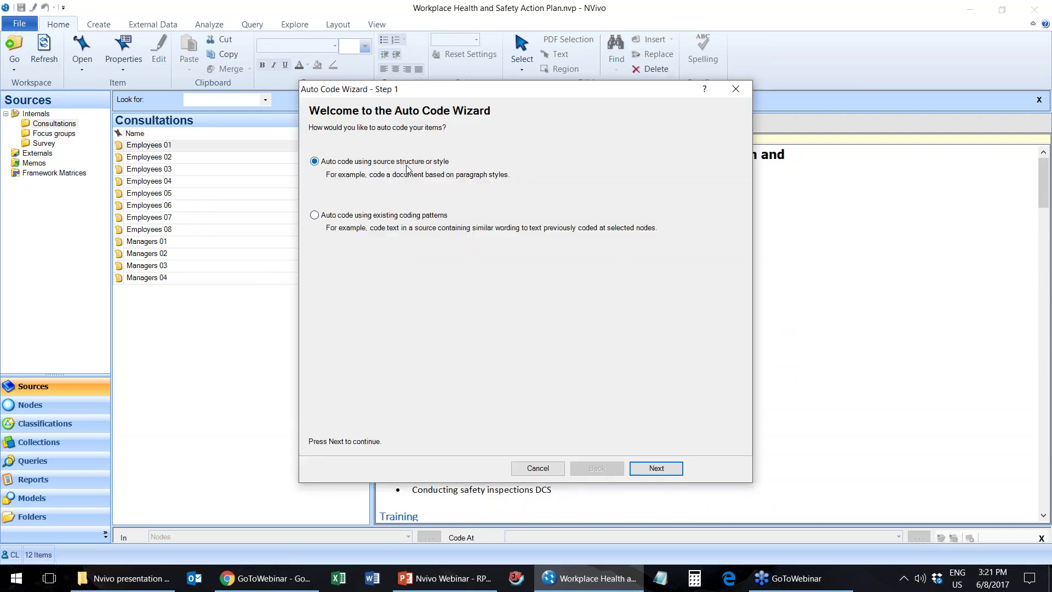
{"action": "left_click", "coordinate": [656, 468]}
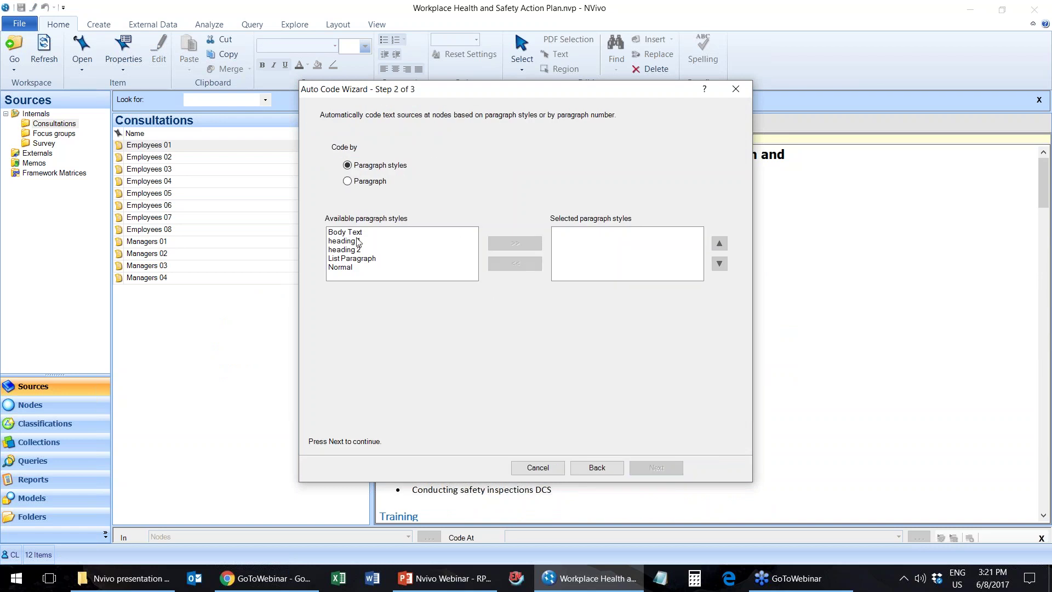
{"action": "left_click", "coordinate": [542, 467]}
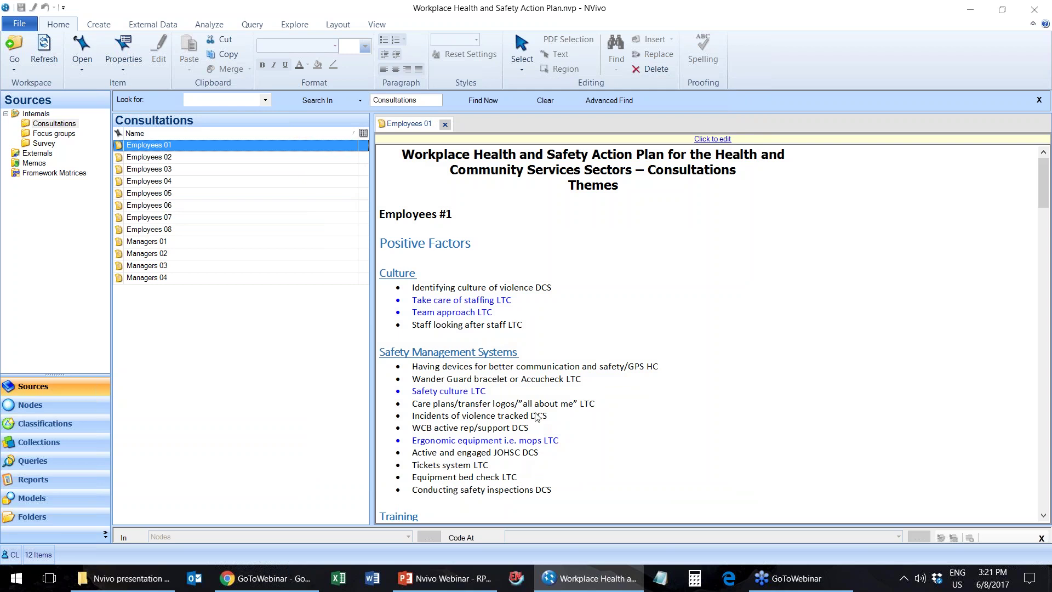
Step: Open the Survey dataset from the Survey sources folder and widen its table view
{"action": "scroll", "coordinate": [564, 438], "scroll_direction": "down", "scroll_amount": 1}
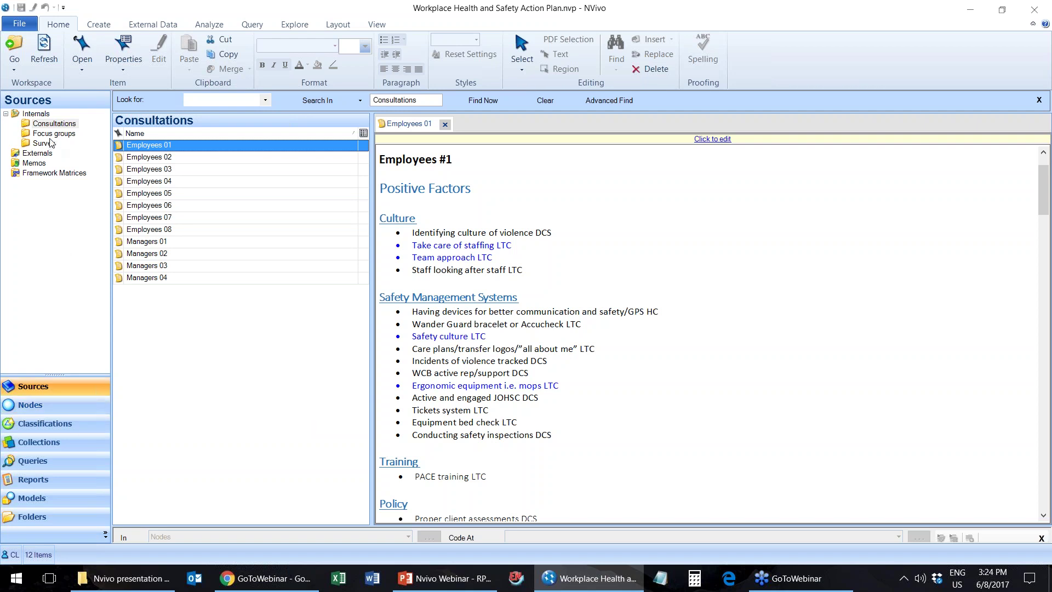
{"action": "left_click", "coordinate": [27, 405]}
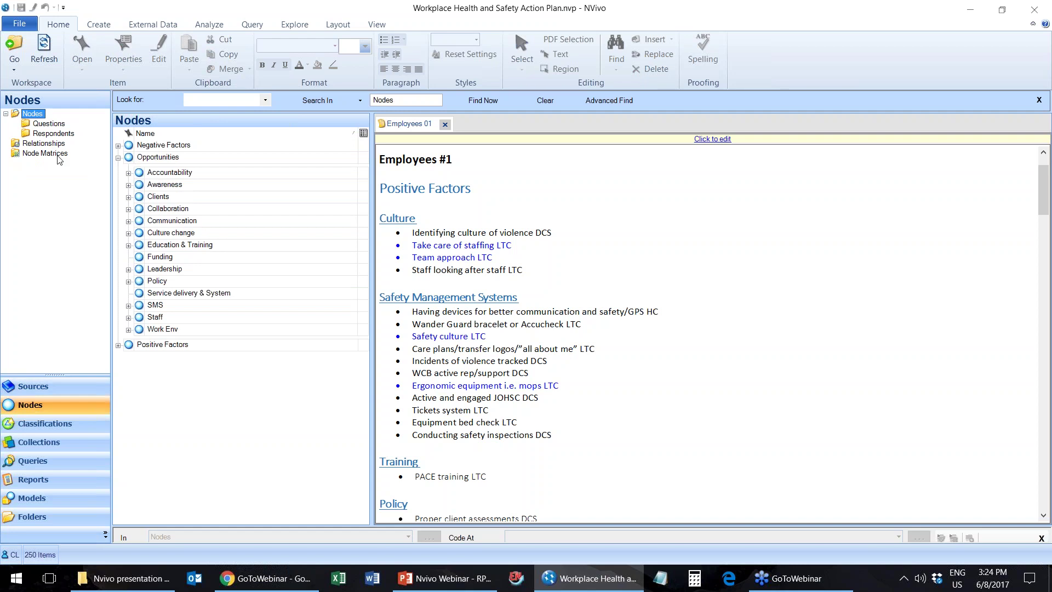
{"action": "left_click", "coordinate": [49, 386]}
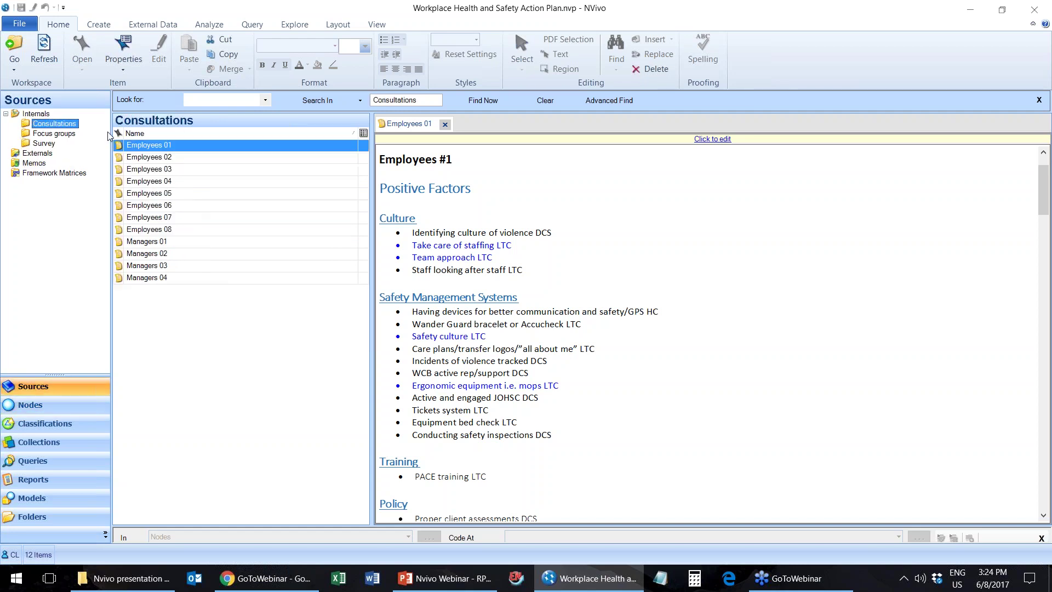
{"action": "left_click", "coordinate": [49, 144]}
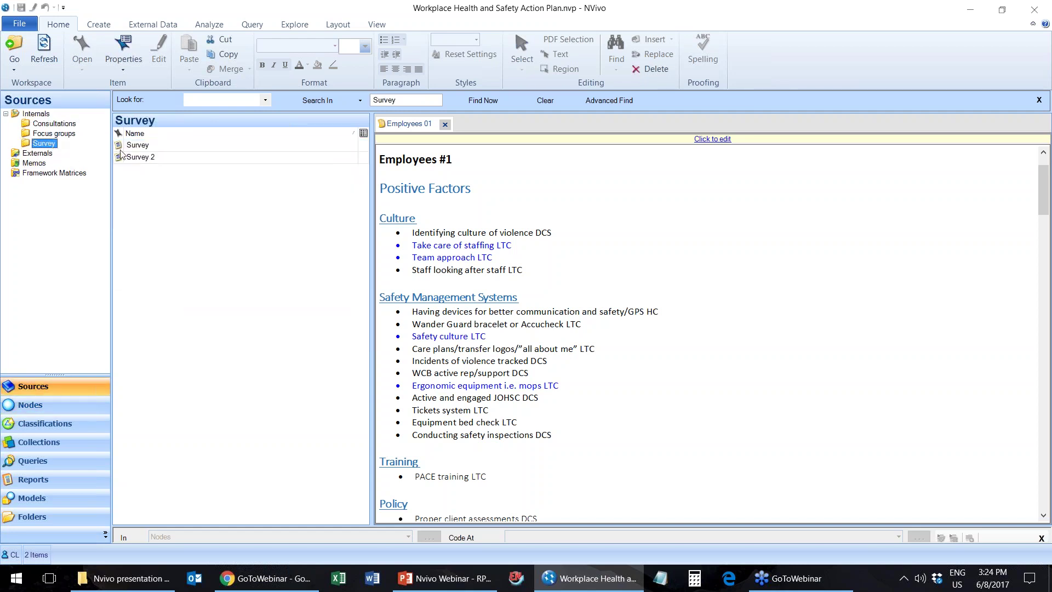
{"action": "left_click", "coordinate": [156, 148]}
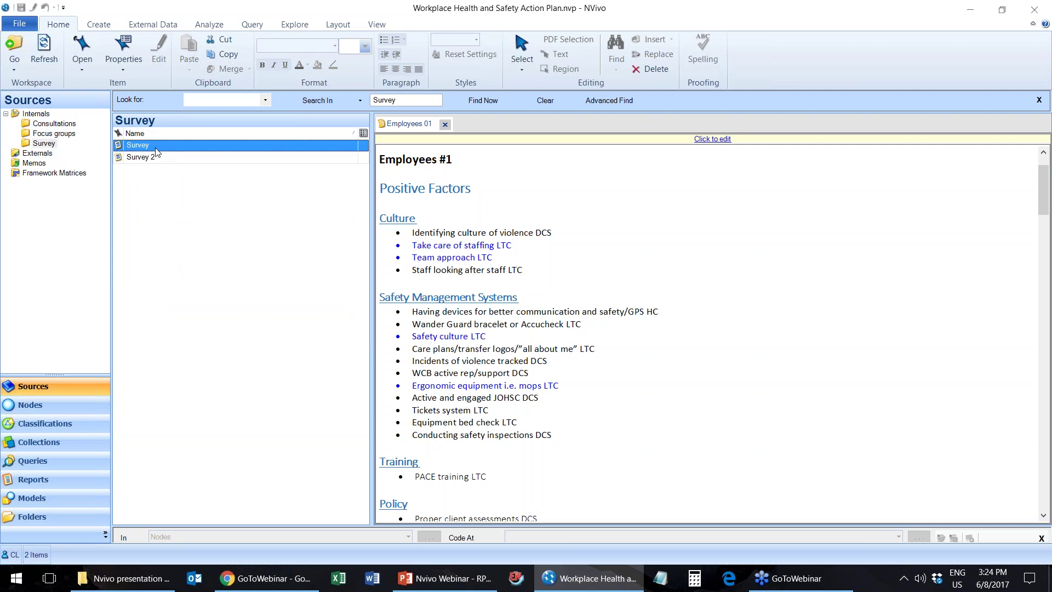
{"action": "double_click", "coordinate": [156, 148]}
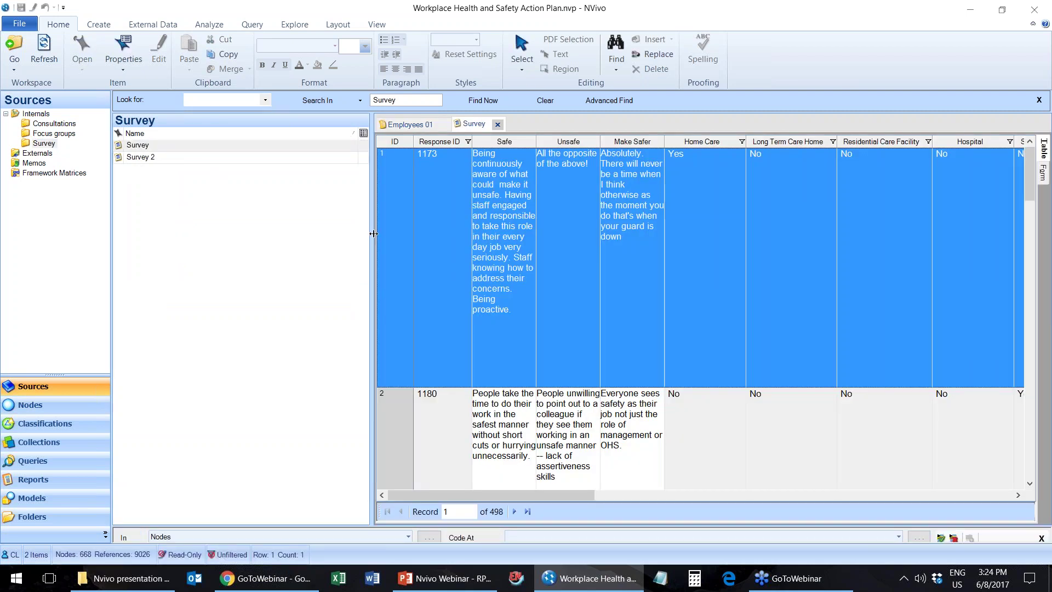
{"action": "left_click_drag", "start_coordinate": [374, 233], "coordinate": [307, 233]}
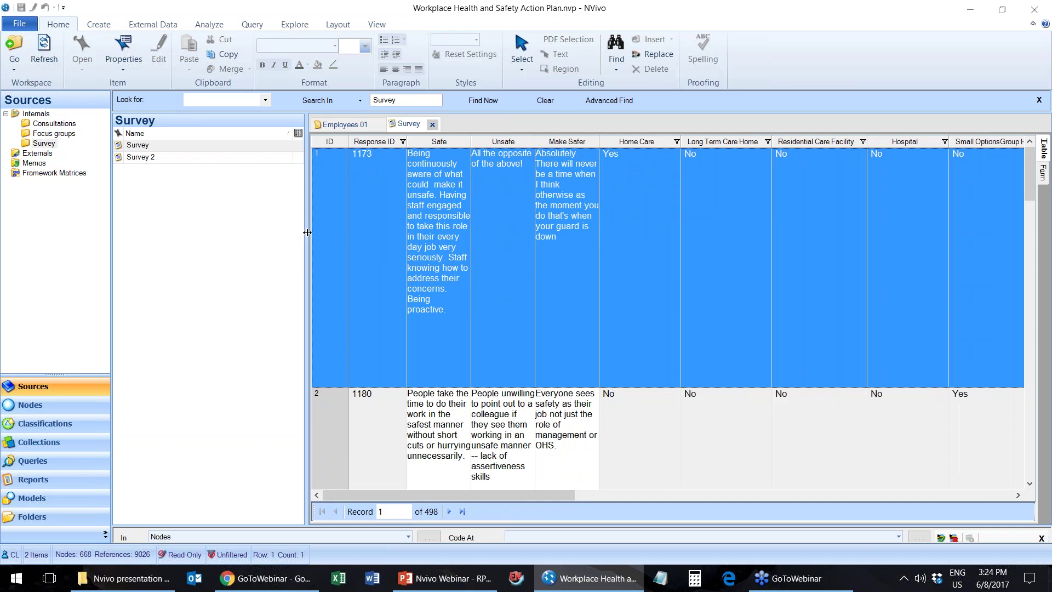
Step: Highlight the Safe, Unsafe and Make Safer columns of the Survey dataset in turn, and go to the second record's Safe response
{"action": "left_click", "coordinate": [442, 141]}
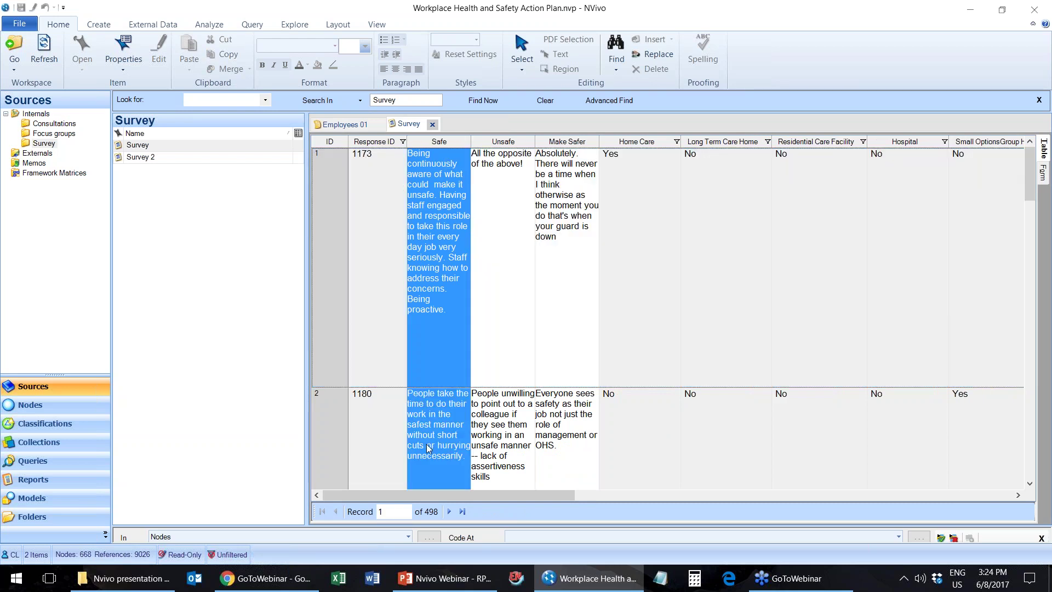
{"action": "left_click", "coordinate": [490, 141]}
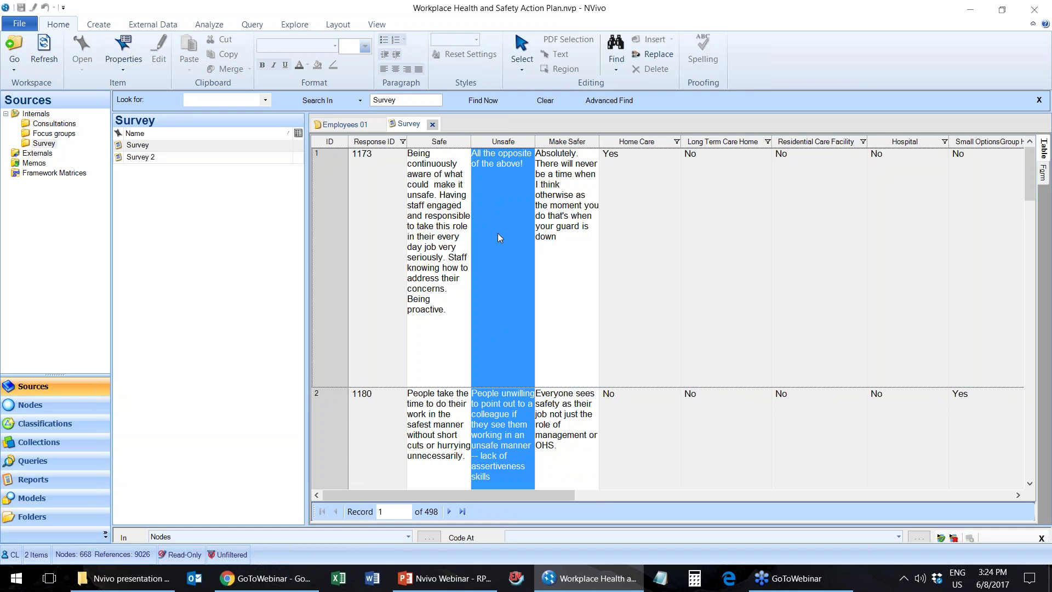
{"action": "left_click", "coordinate": [567, 141]}
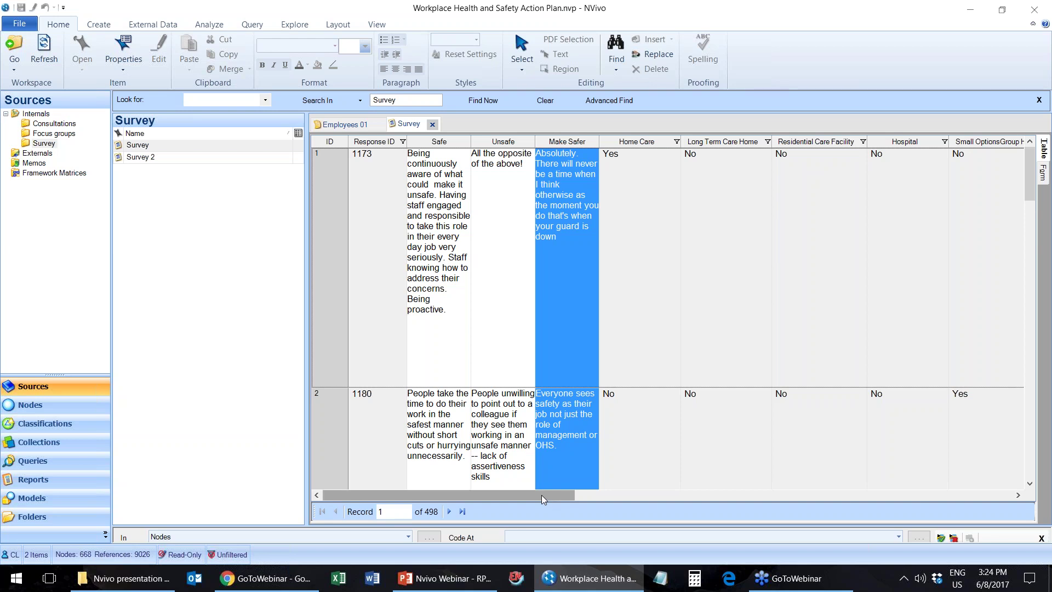
{"action": "left_click_drag", "start_coordinate": [542, 495], "coordinate": [488, 512]}
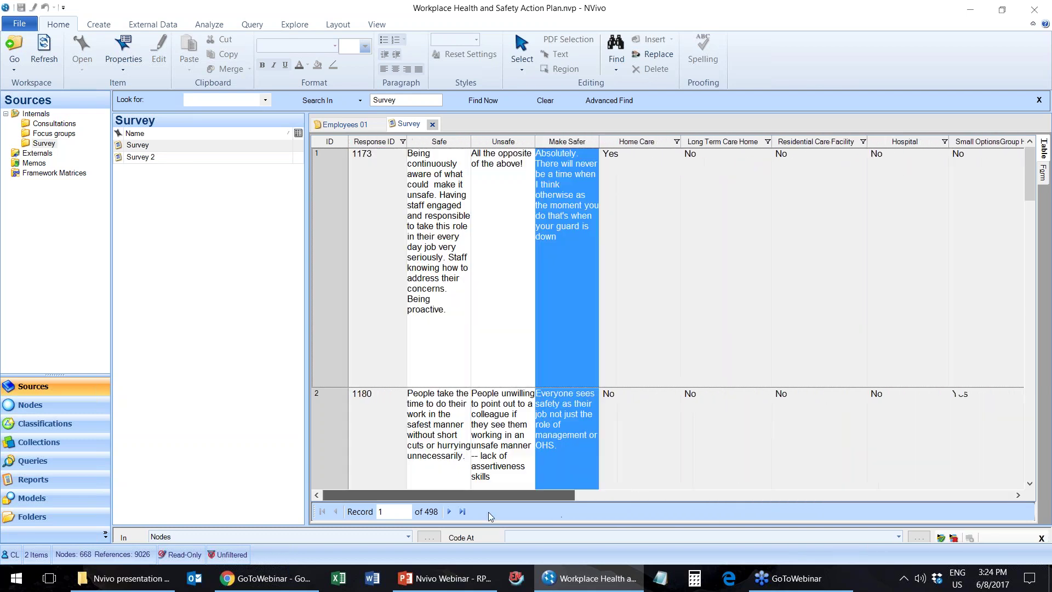
{"action": "left_click", "coordinate": [437, 456]}
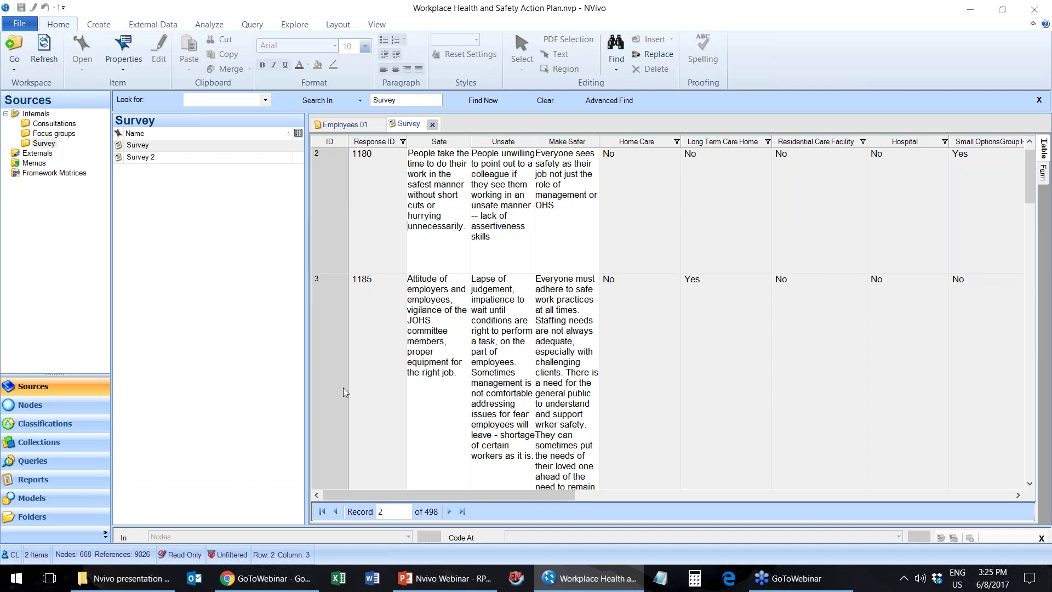
Step: Return to the nodes, expand Negative Factors in place of Opportunities, and review the child nodes of Clients before collapsing it
{"action": "left_click", "coordinate": [60, 409]}
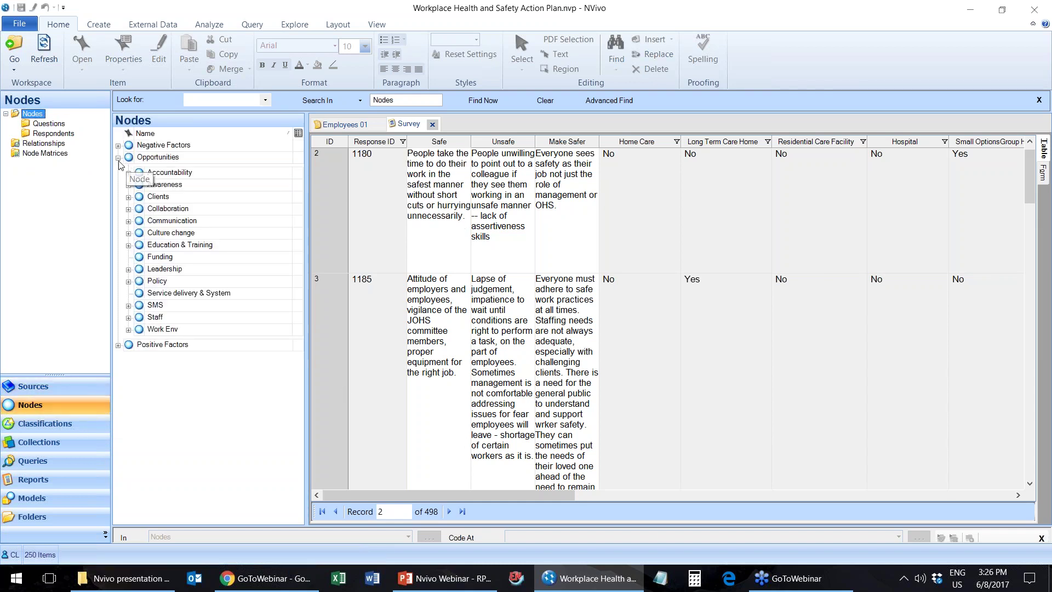
{"action": "left_click", "coordinate": [118, 157]}
{"action": "left_click", "coordinate": [118, 146]}
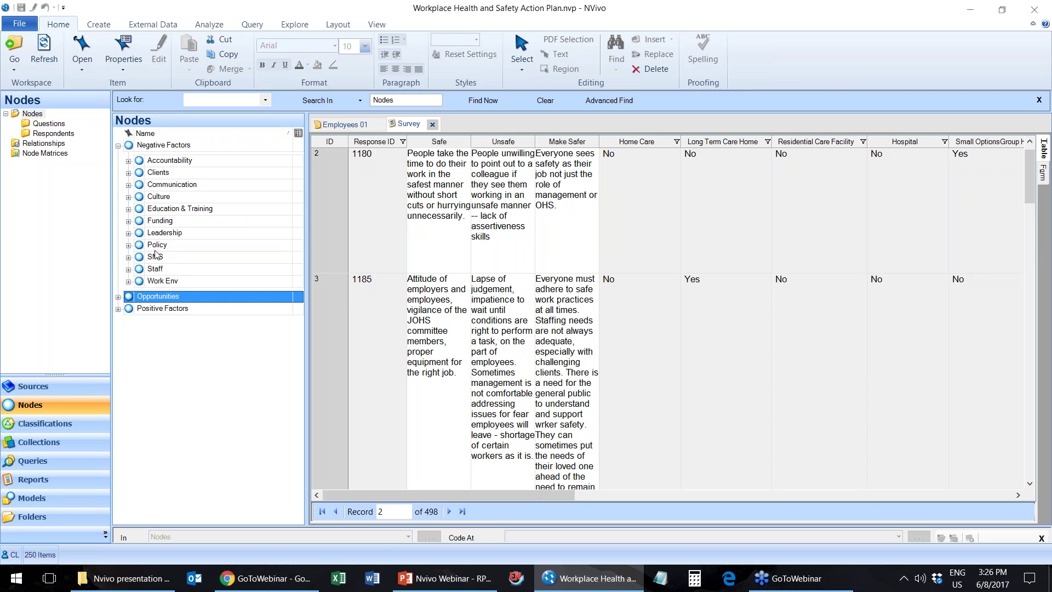
{"action": "left_click", "coordinate": [129, 175]}
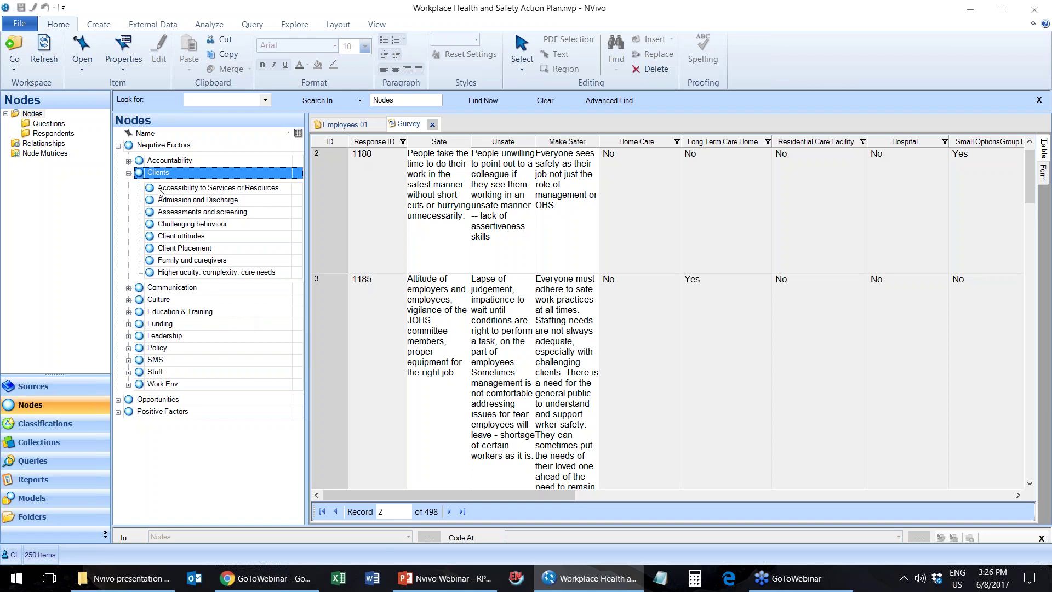
{"action": "left_click", "coordinate": [128, 174]}
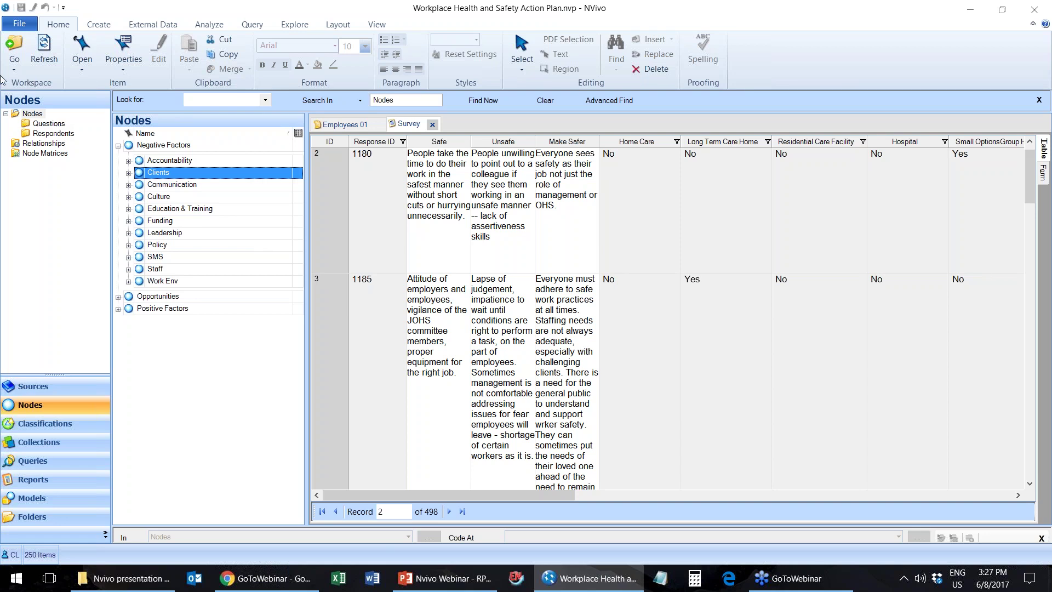
Step: Code the "Identifying culture of violence DCS" bullet of Employees 01 to the DCS node under Consultations - descriptive, Sector, in the Respondents folder
{"action": "left_click", "coordinate": [53, 124]}
{"action": "left_click", "coordinate": [54, 133]}
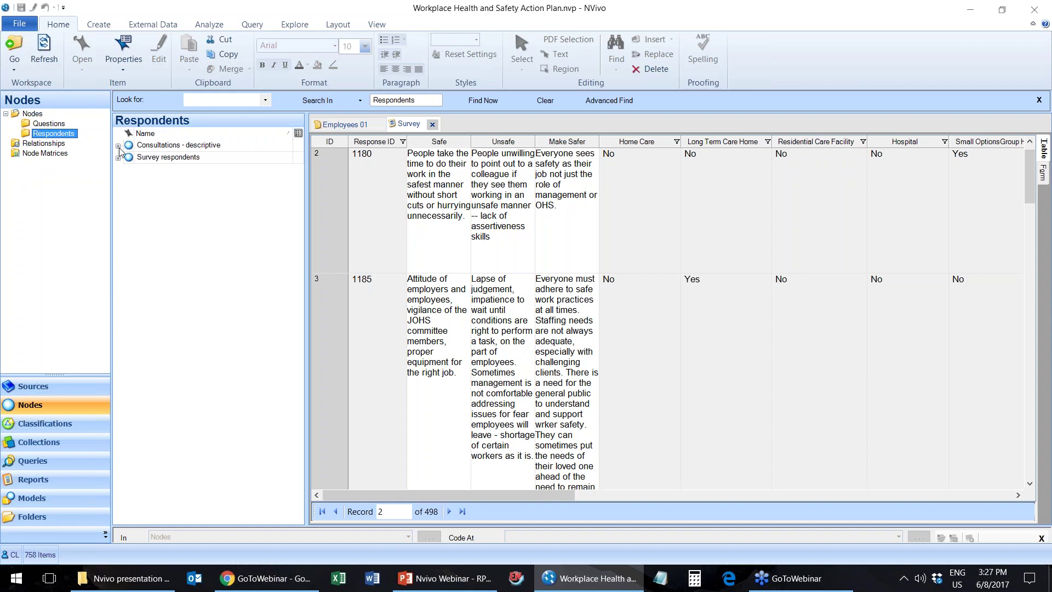
{"action": "left_click", "coordinate": [328, 128]}
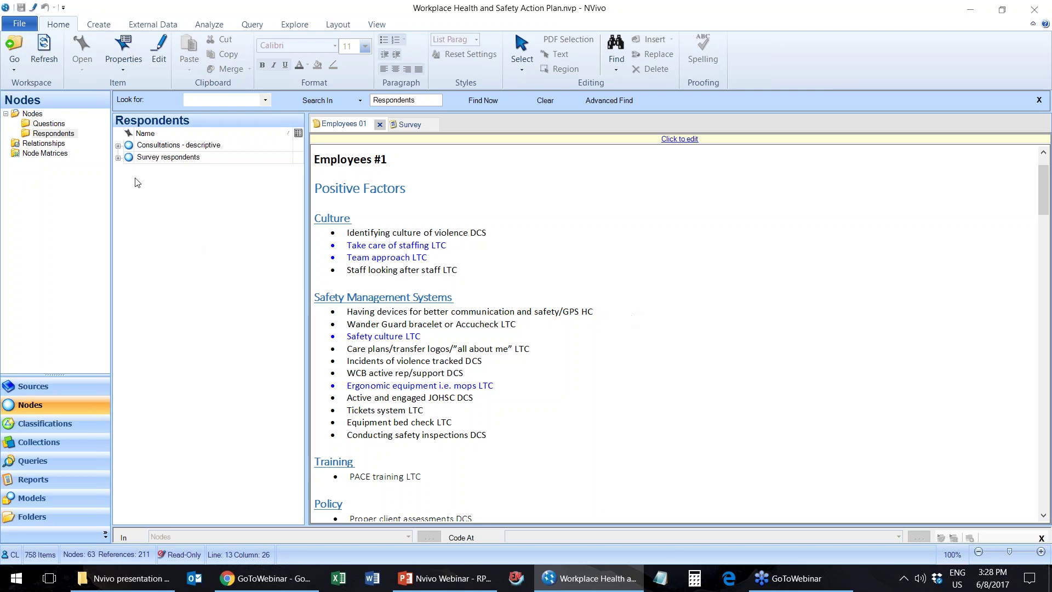
{"action": "left_click", "coordinate": [118, 147]}
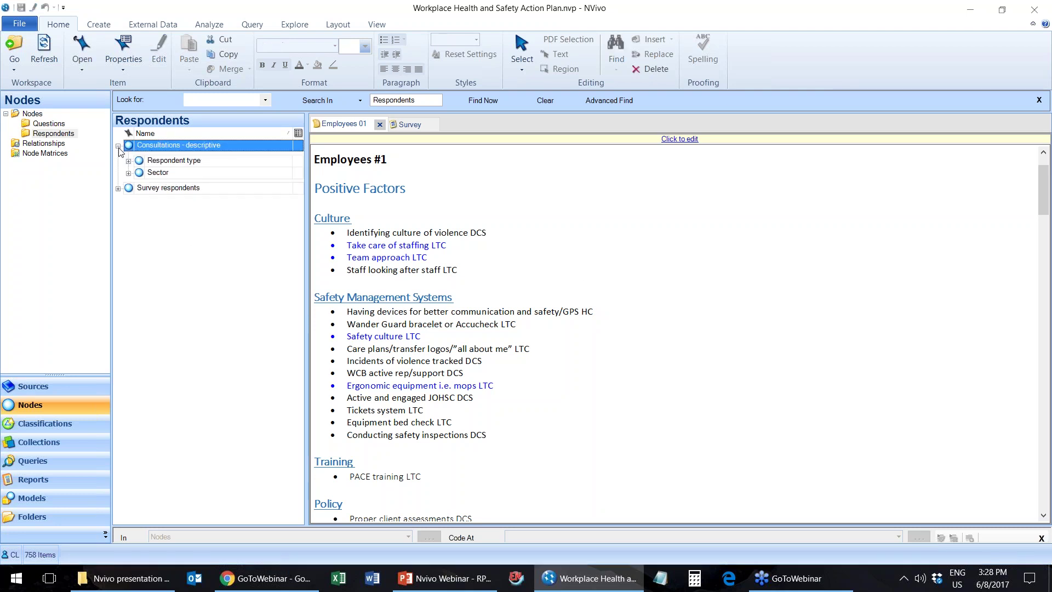
{"action": "left_click", "coordinate": [128, 174]}
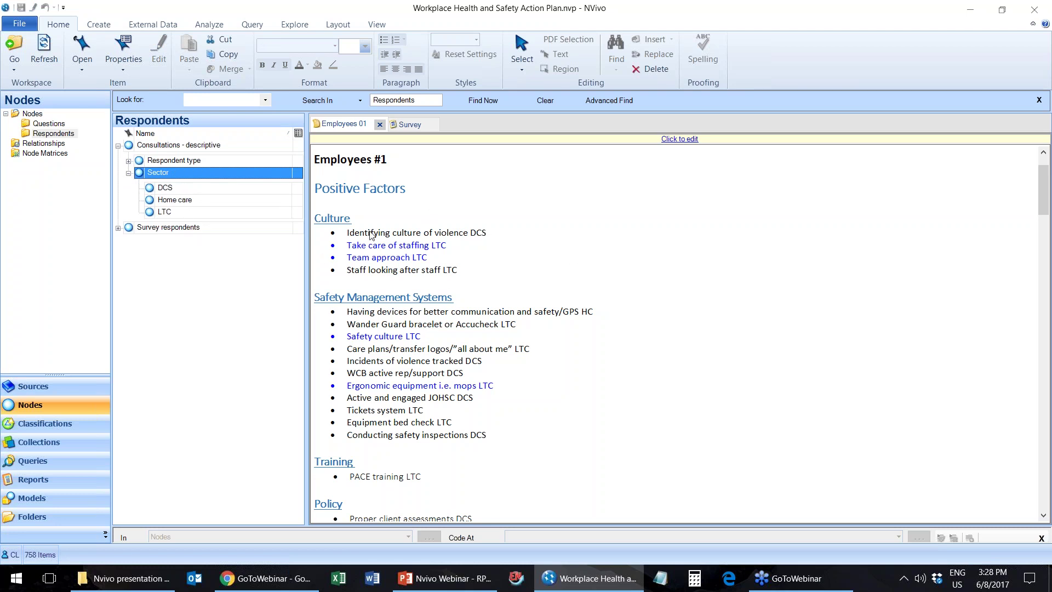
{"action": "left_click_drag", "start_coordinate": [500, 230], "coordinate": [246, 190]}
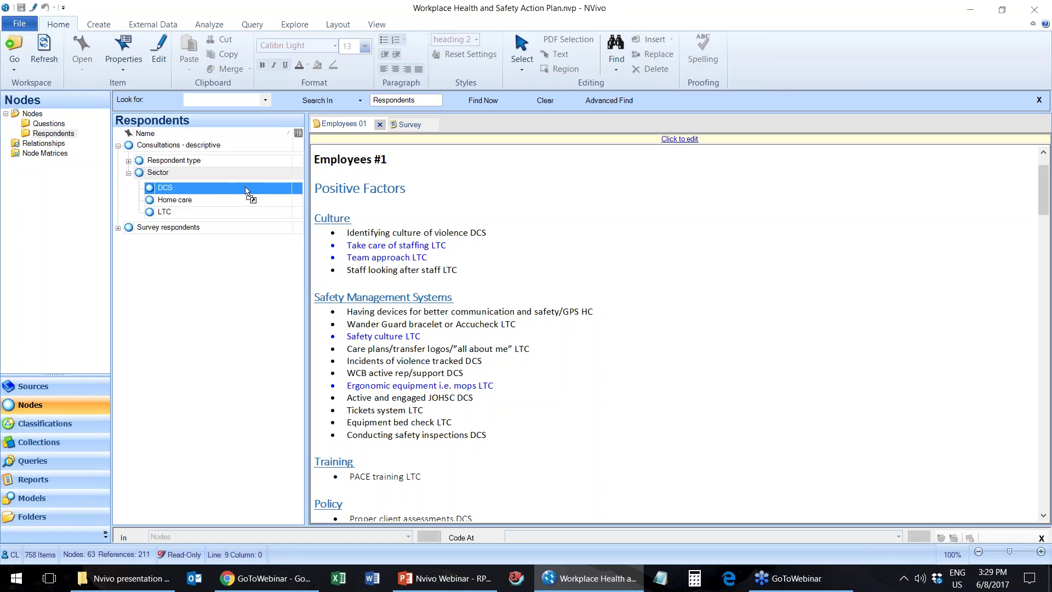
{"action": "left_click_drag", "start_coordinate": [246, 190], "coordinate": [246, 190]}
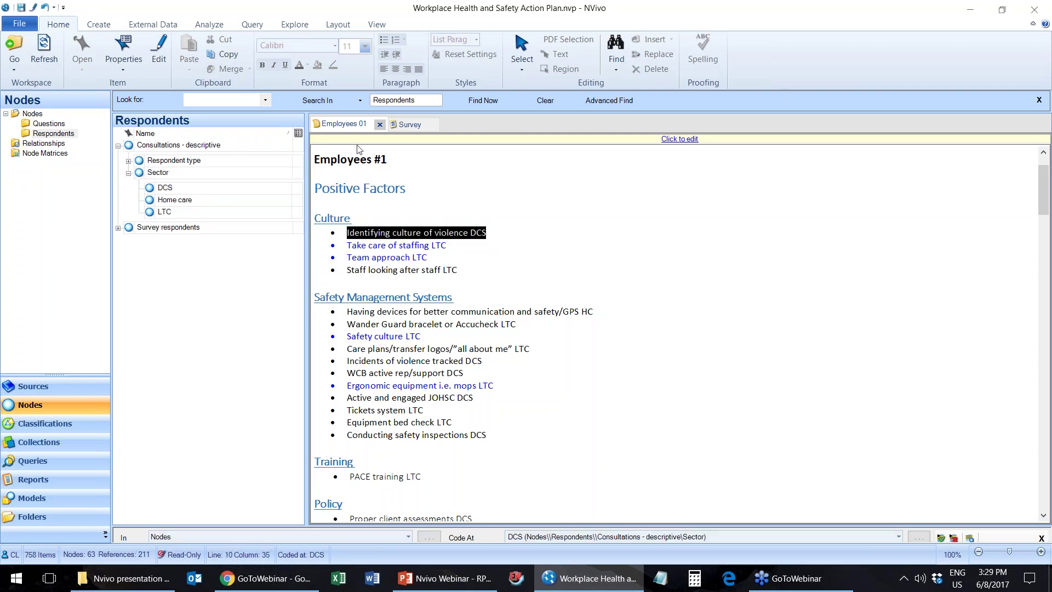
Step: Expand the Respondent type node to show its child nodes, and close the Employees 01 document and the Survey dataset
{"action": "left_click", "coordinate": [128, 162]}
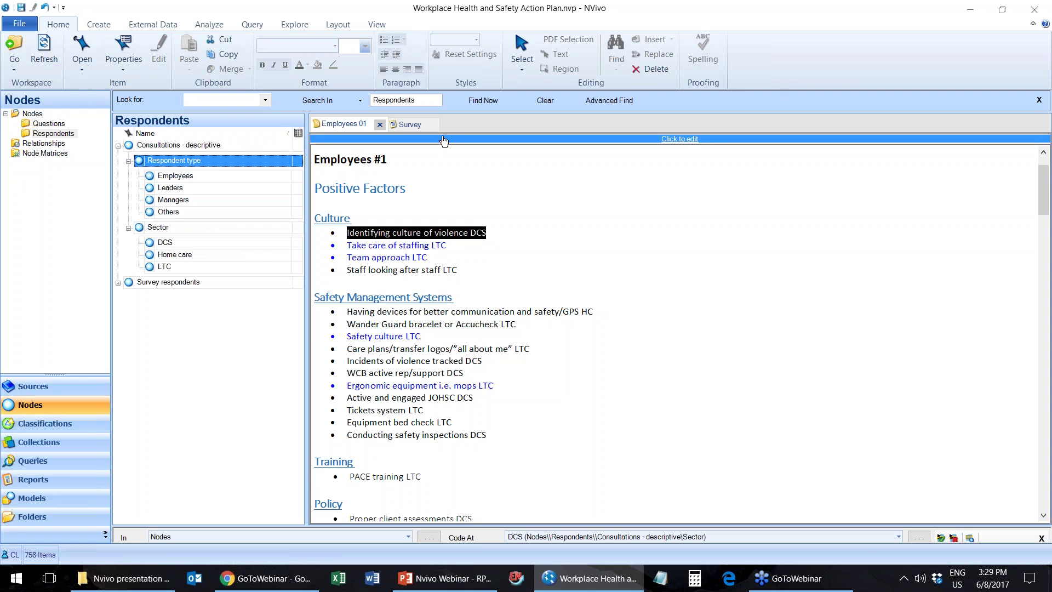
{"action": "left_click", "coordinate": [379, 126]}
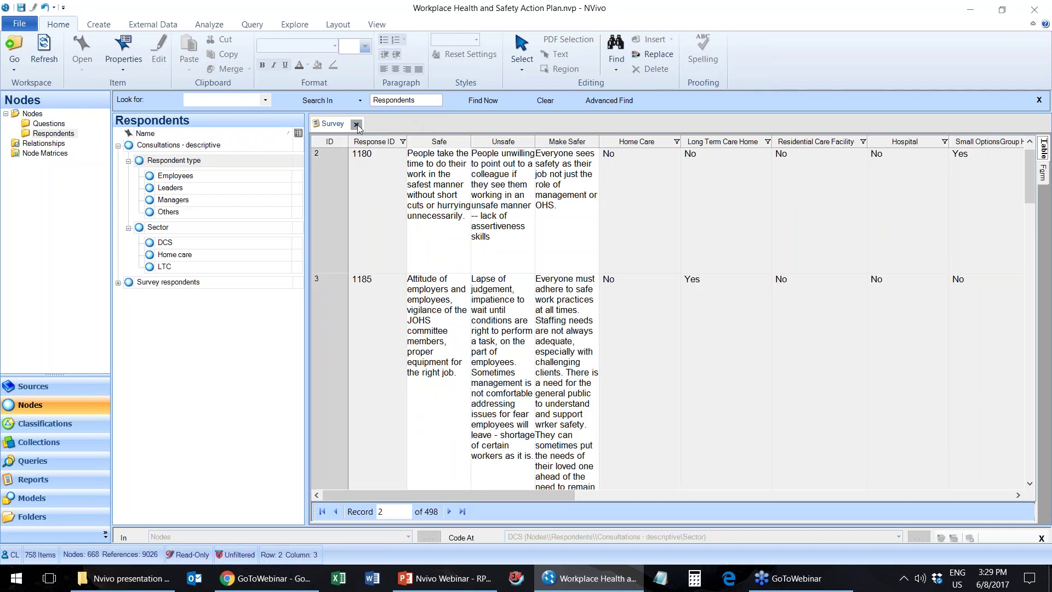
{"action": "left_click", "coordinate": [356, 125]}
Step: Return to the main nodes, expand Positive Factors in place of Negative Factors, and inspect Accountability's option for aggregating coding from child nodes
{"action": "left_click", "coordinate": [34, 113]}
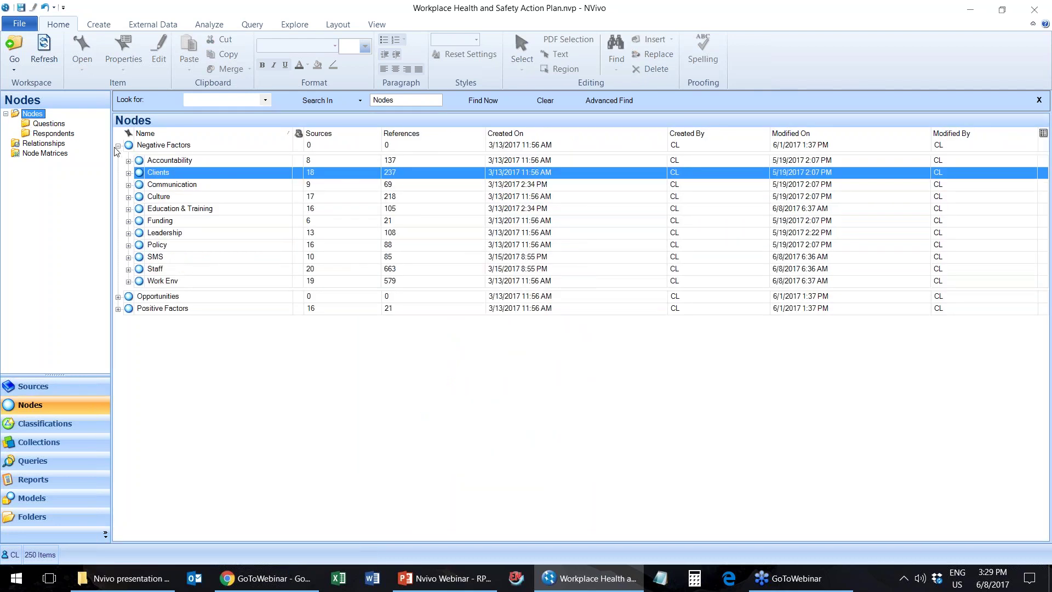
{"action": "left_click", "coordinate": [118, 145]}
{"action": "left_click", "coordinate": [118, 170]}
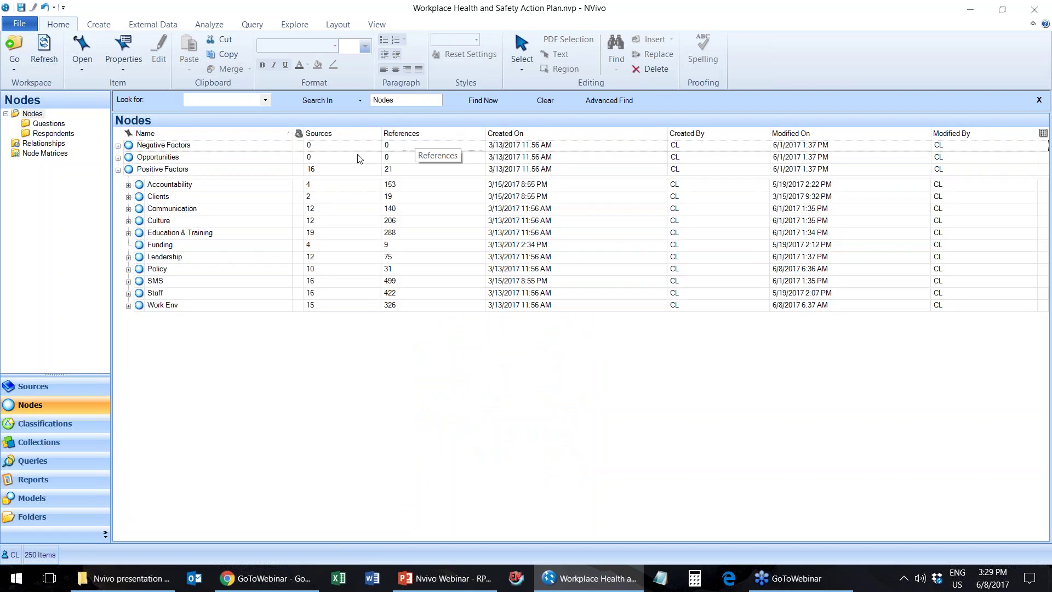
{"action": "left_click", "coordinate": [178, 186]}
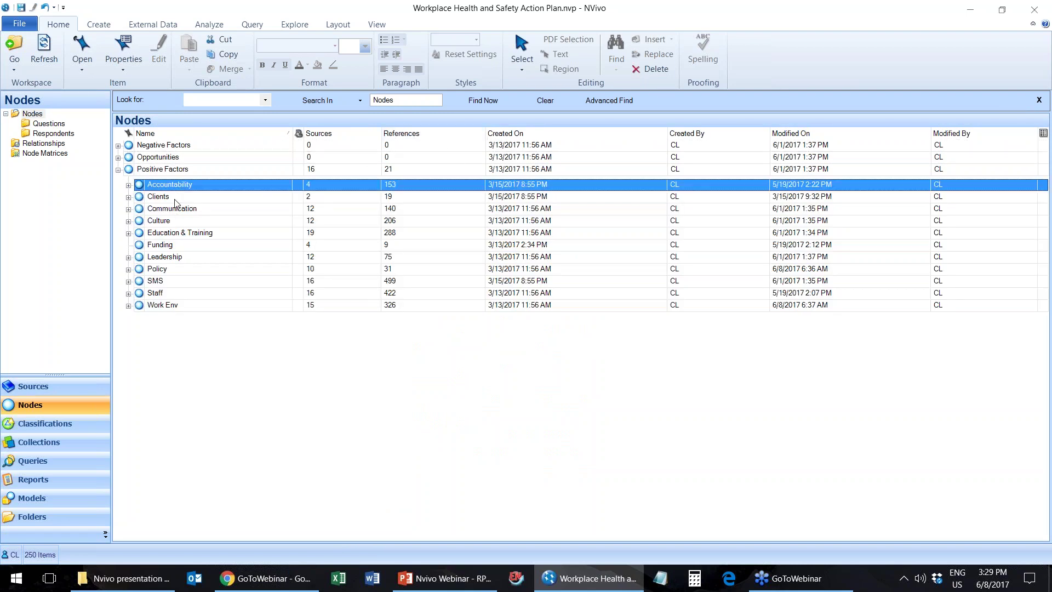
{"action": "right_click", "coordinate": [175, 187]}
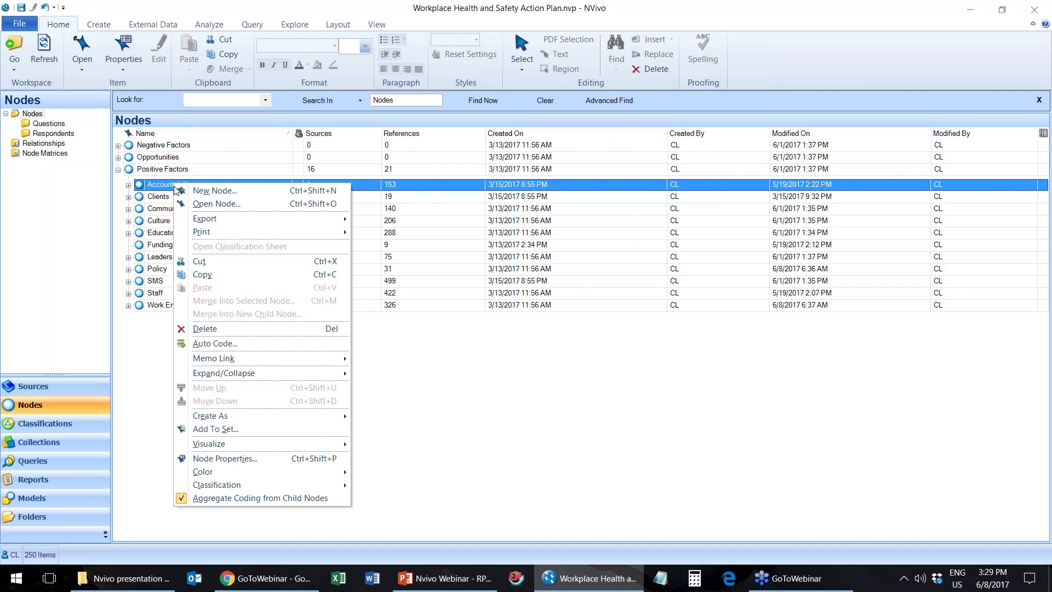
{"action": "left_click", "coordinate": [294, 496]}
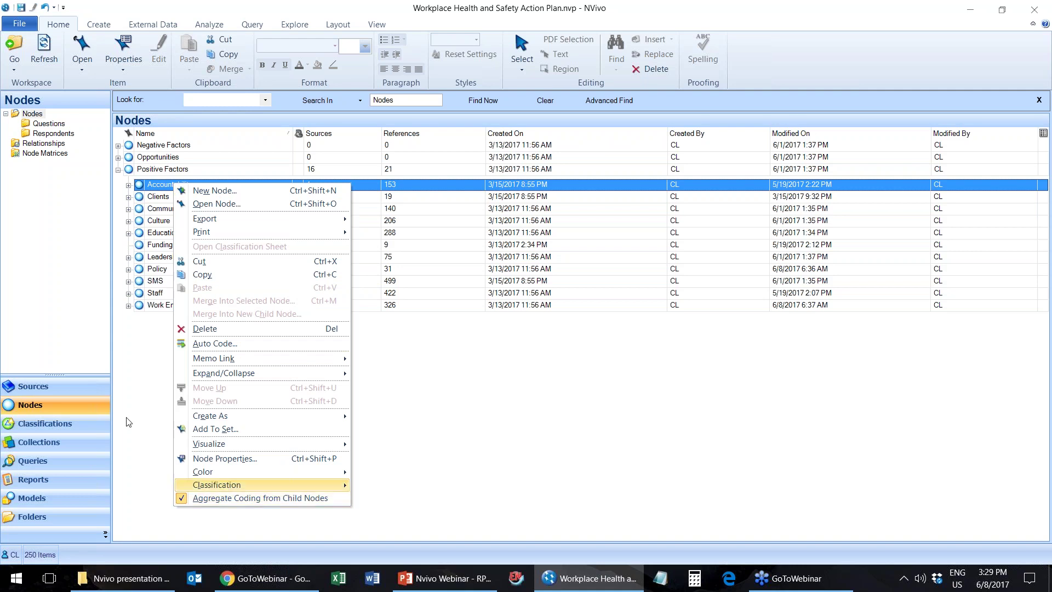
Step: Review the child nodes of Accountability under Positive Factors, and collapse both nodes
{"action": "left_click", "coordinate": [128, 186]}
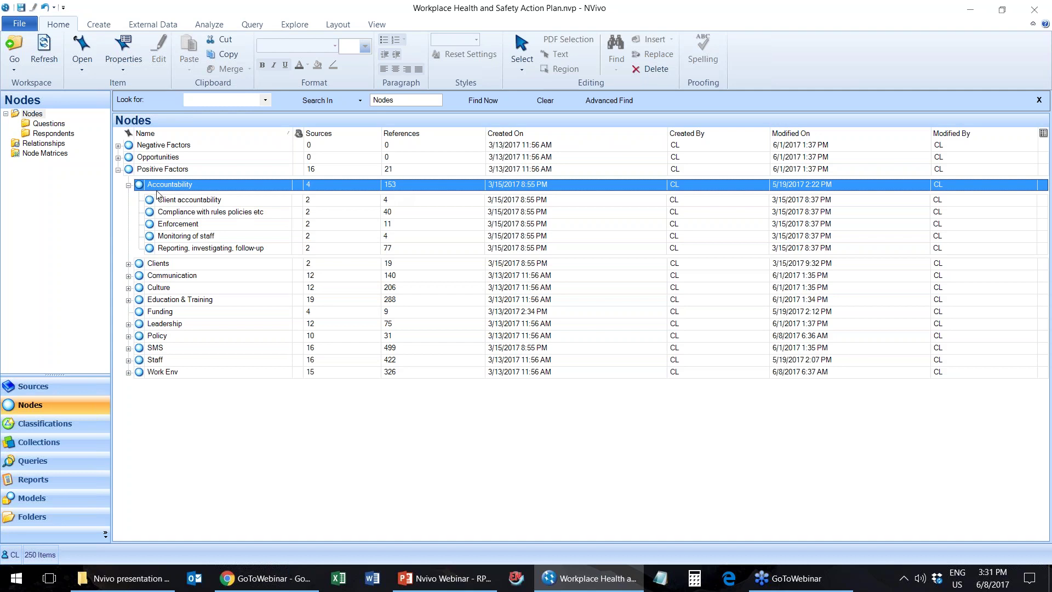
{"action": "left_click", "coordinate": [128, 185]}
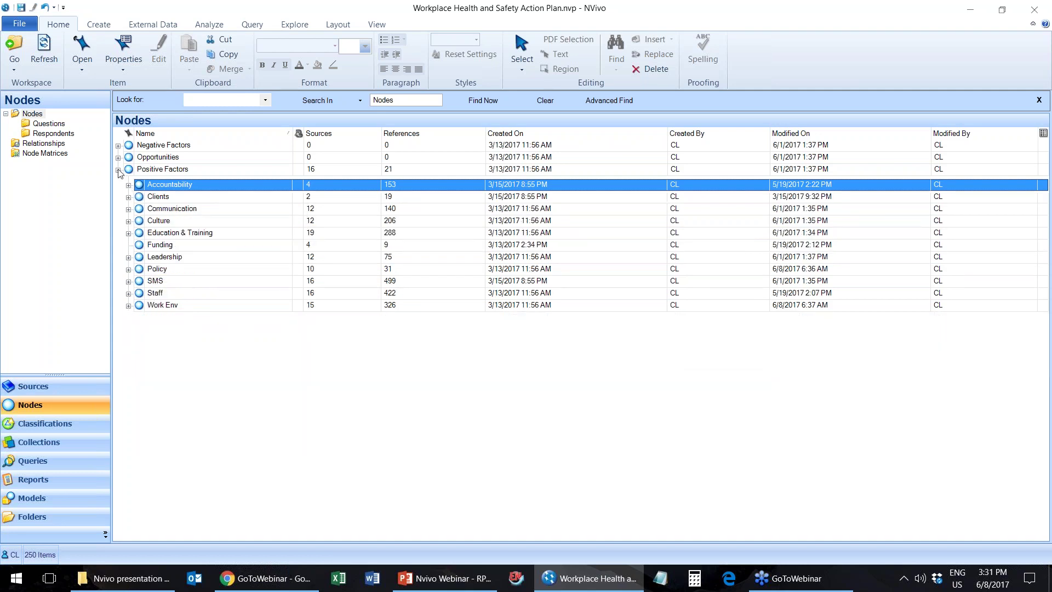
{"action": "left_click", "coordinate": [118, 170]}
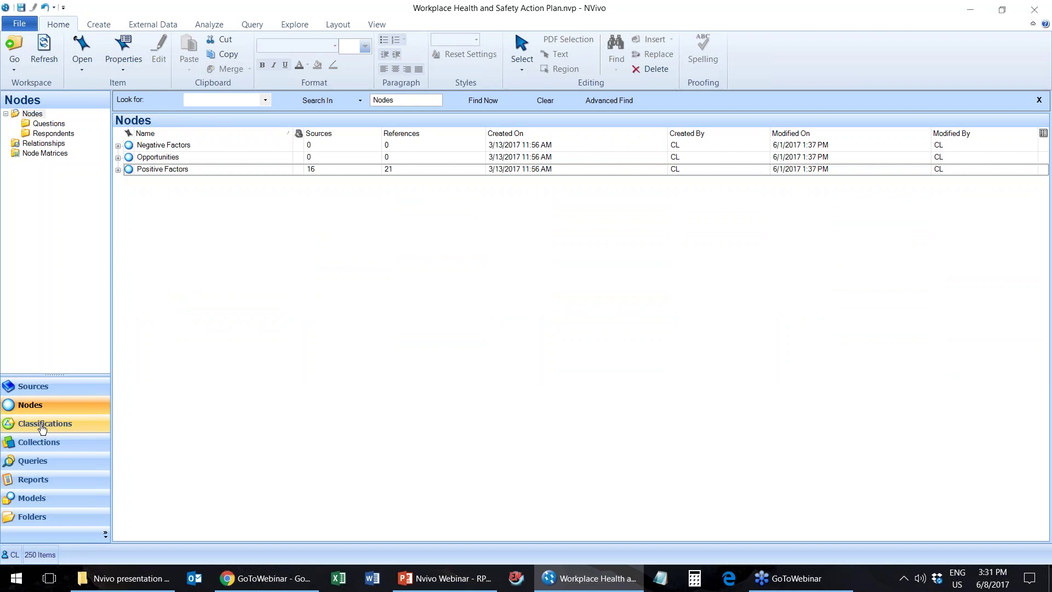
Step: Show the saved queries and open the properties of Negative factors by setting at its general details
{"action": "left_click", "coordinate": [51, 466]}
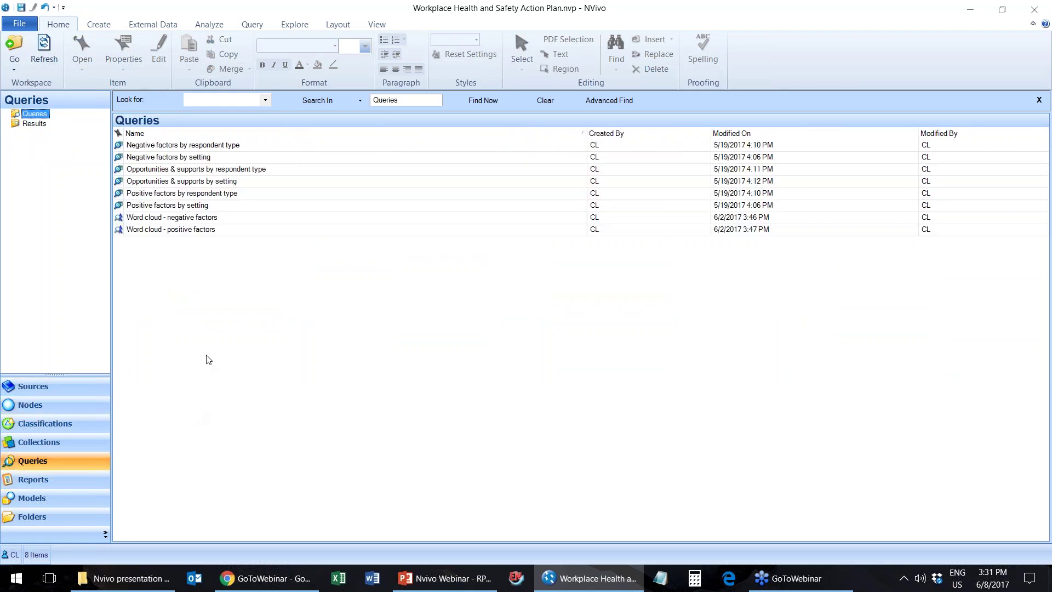
{"action": "left_click", "coordinate": [177, 276]}
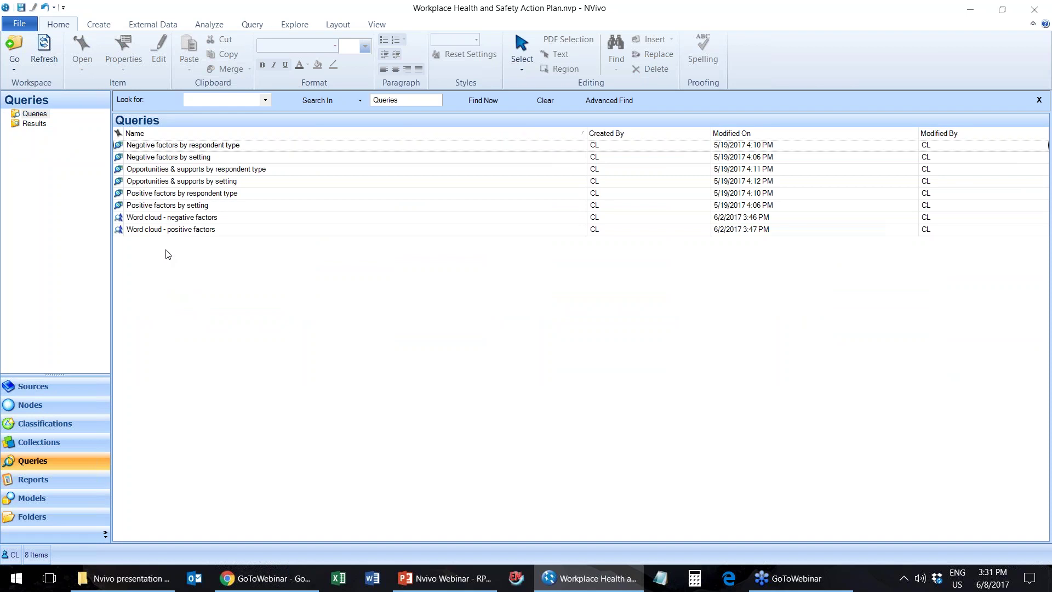
{"action": "right_click", "coordinate": [186, 182]}
{"action": "left_click", "coordinate": [228, 323]}
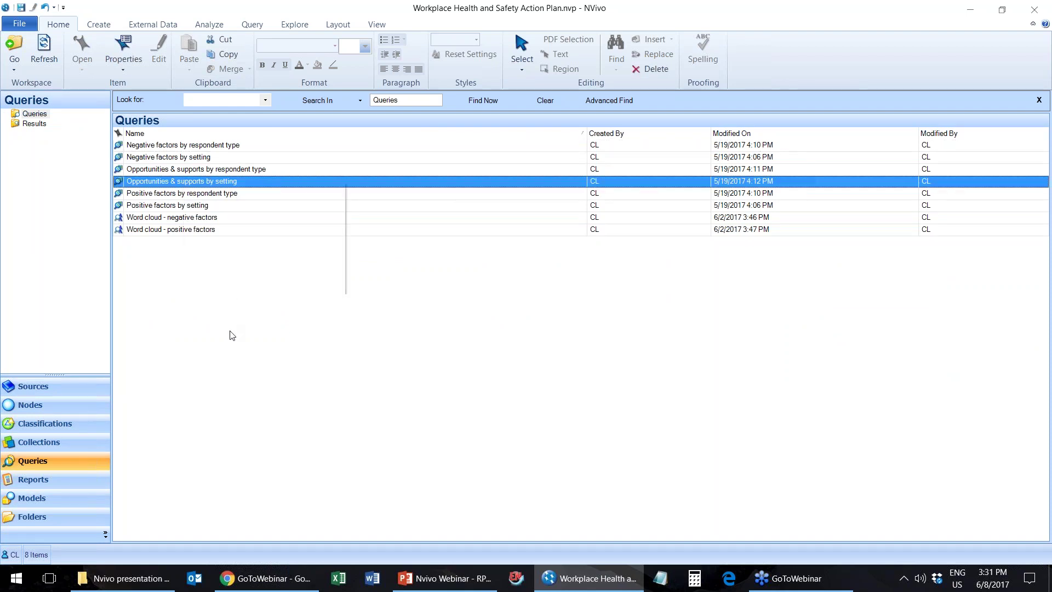
{"action": "right_click", "coordinate": [195, 159]}
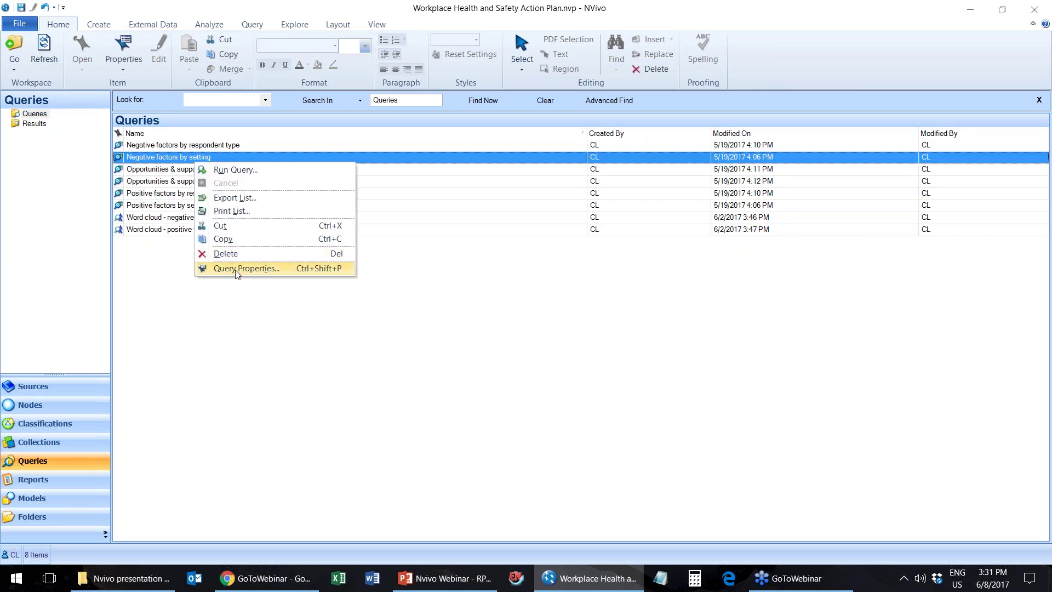
{"action": "left_click", "coordinate": [252, 267]}
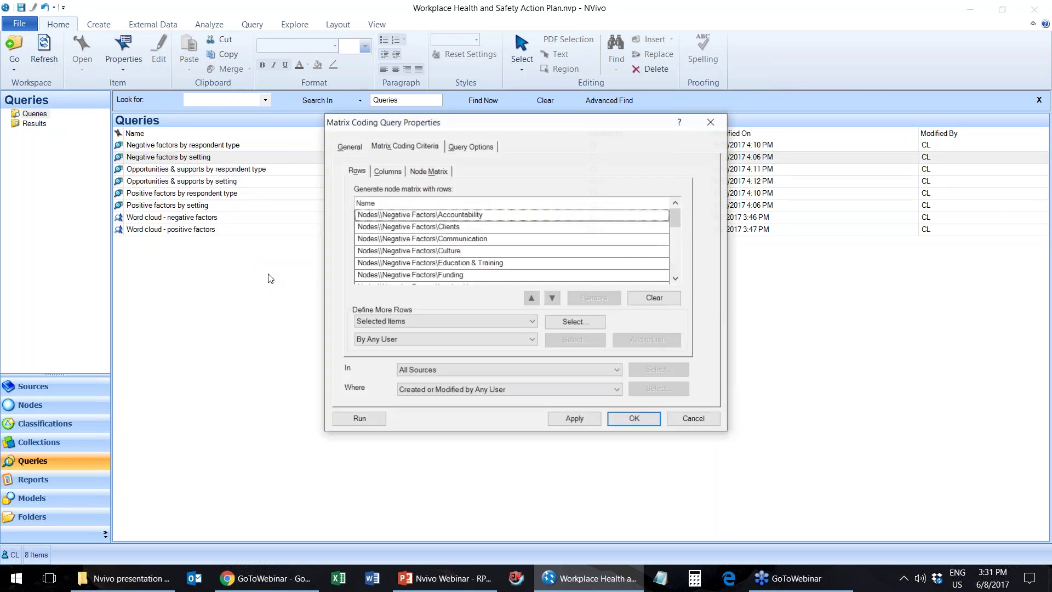
{"action": "left_click", "coordinate": [349, 147]}
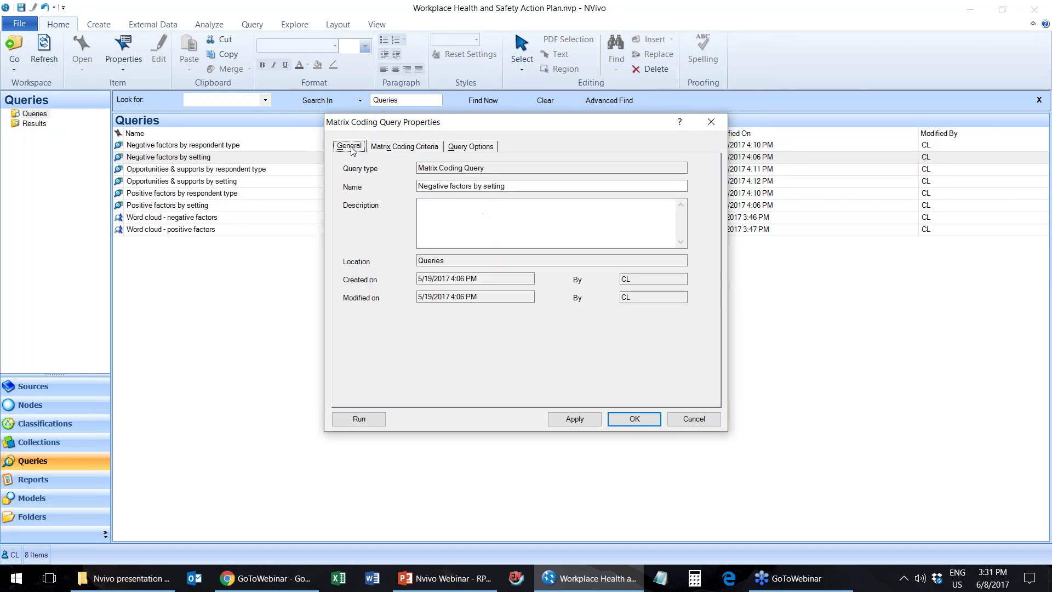
Step: Review the matrix coding criteria rows of the query, highlighting the Accountability, Clients, Communication and Culture nodes in turn
{"action": "left_click", "coordinate": [383, 145]}
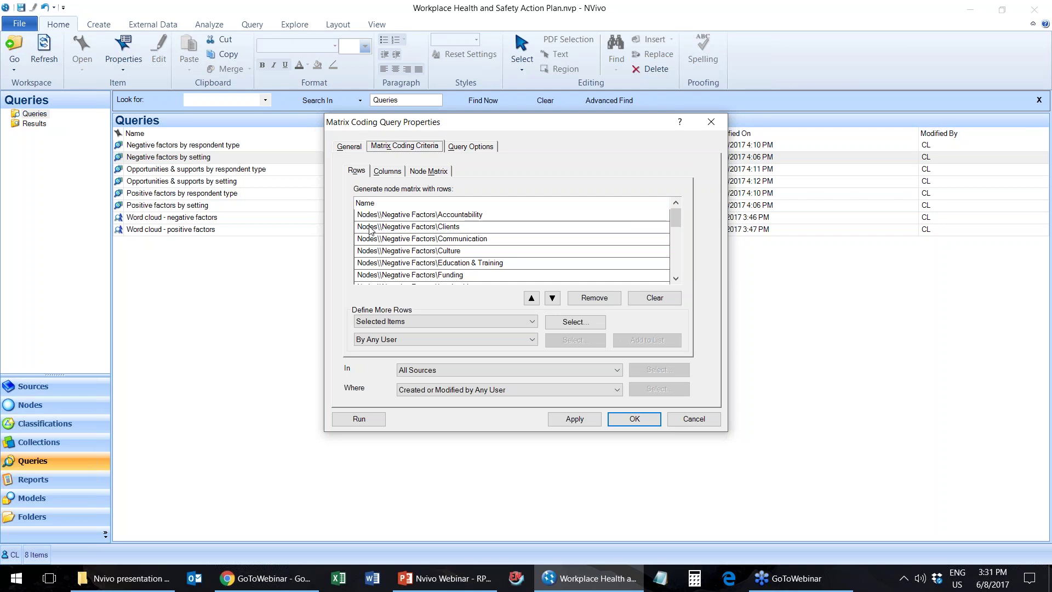
{"action": "left_click", "coordinate": [672, 214]}
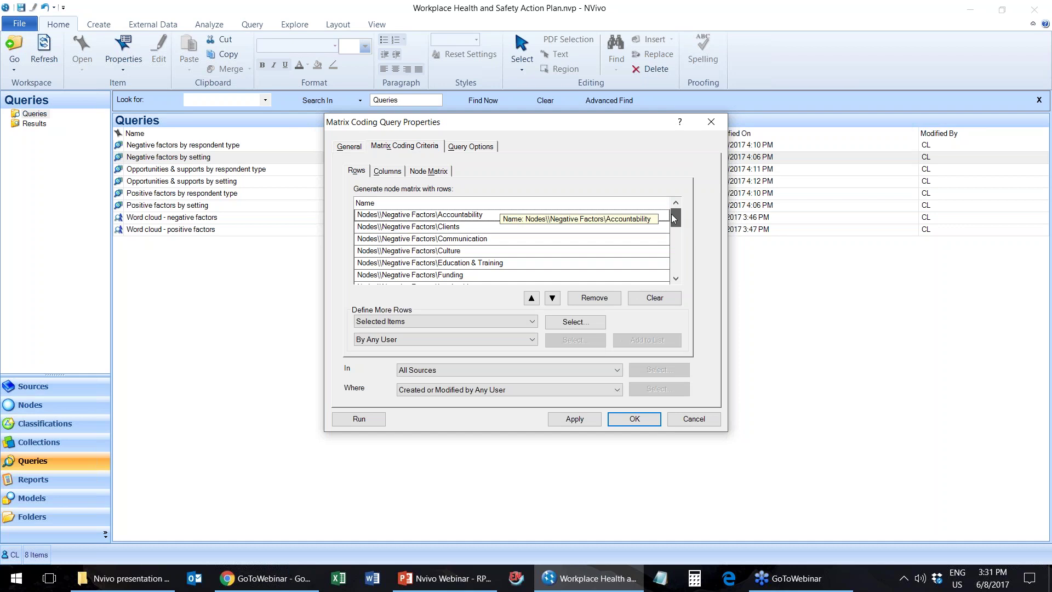
{"action": "left_click", "coordinate": [457, 218]}
{"action": "left_click", "coordinate": [462, 227]}
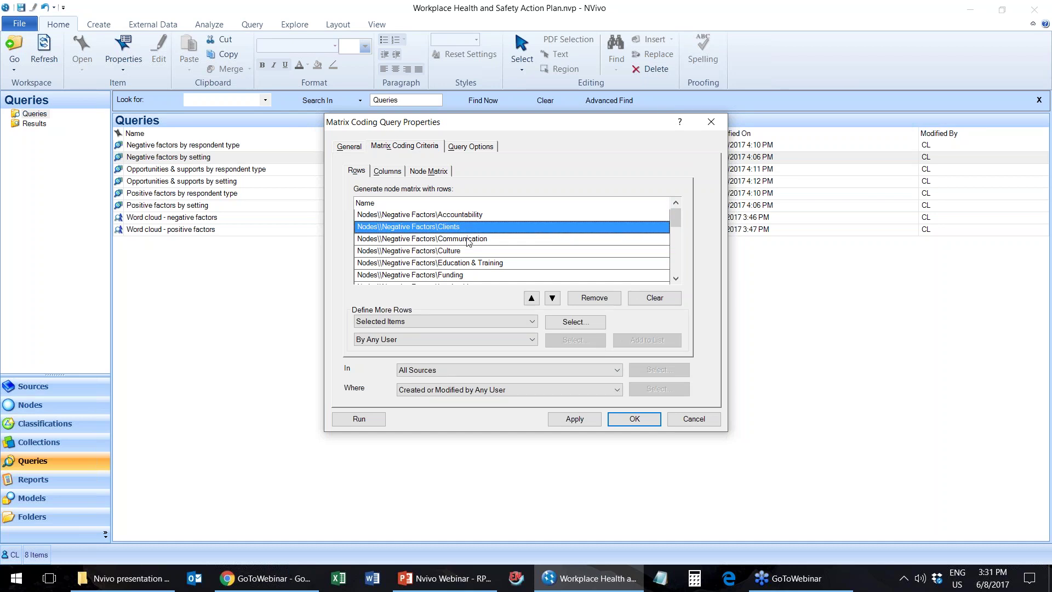
{"action": "left_click", "coordinate": [466, 239]}
{"action": "left_click", "coordinate": [471, 251]}
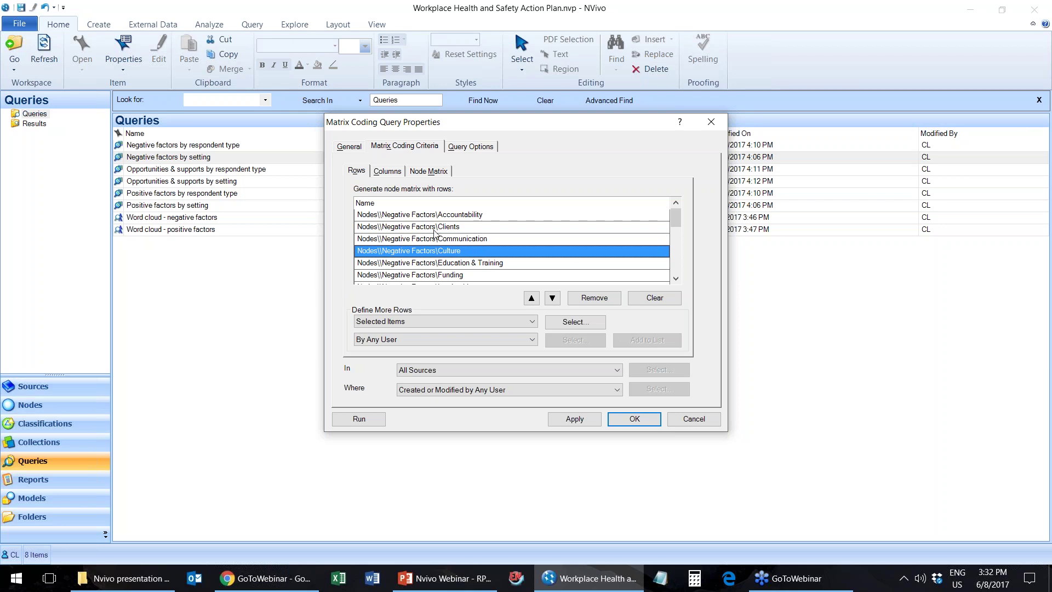
{"action": "mouse_move", "coordinate": [676, 218]}
{"action": "left_mouse_down"}
{"action": "mouse_move", "coordinate": [679, 263]}
{"action": "mouse_move", "coordinate": [676, 211]}
{"action": "left_mouse_up"}
Step: Review the survey respondent attributes defined as matrix columns, highlighting each one from Home Care to Adult Residential Centre/Regional Rehabilitation Centre
{"action": "left_click", "coordinate": [391, 171]}
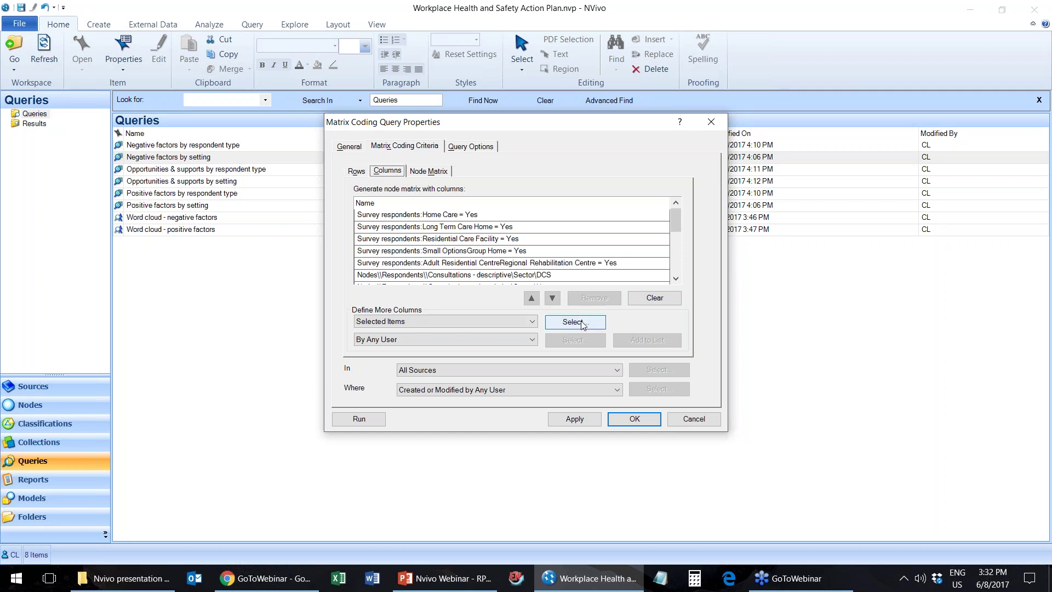
{"action": "left_click", "coordinate": [452, 218]}
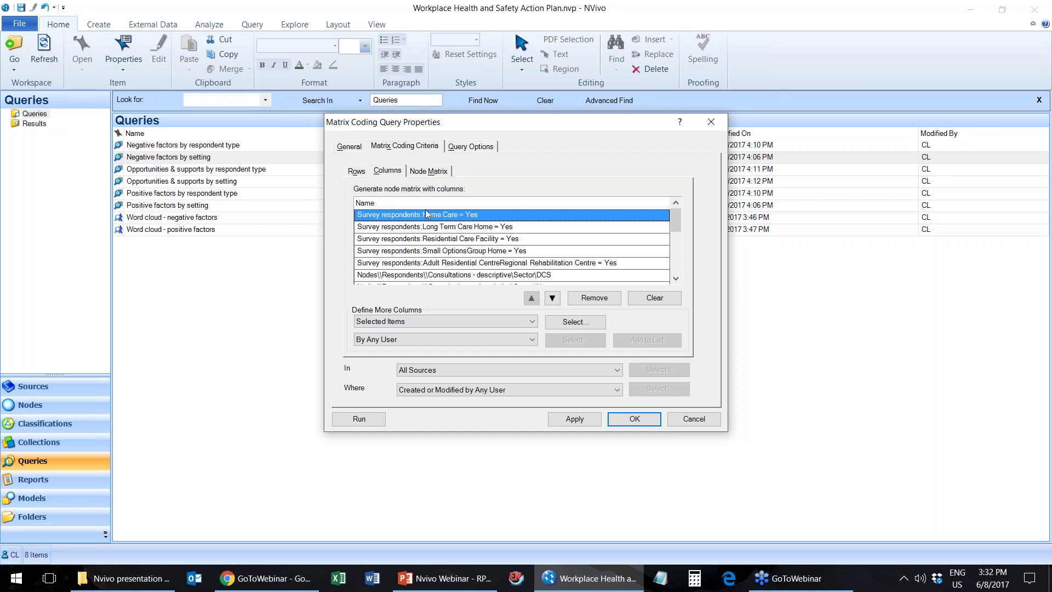
{"action": "left_click", "coordinate": [398, 227]}
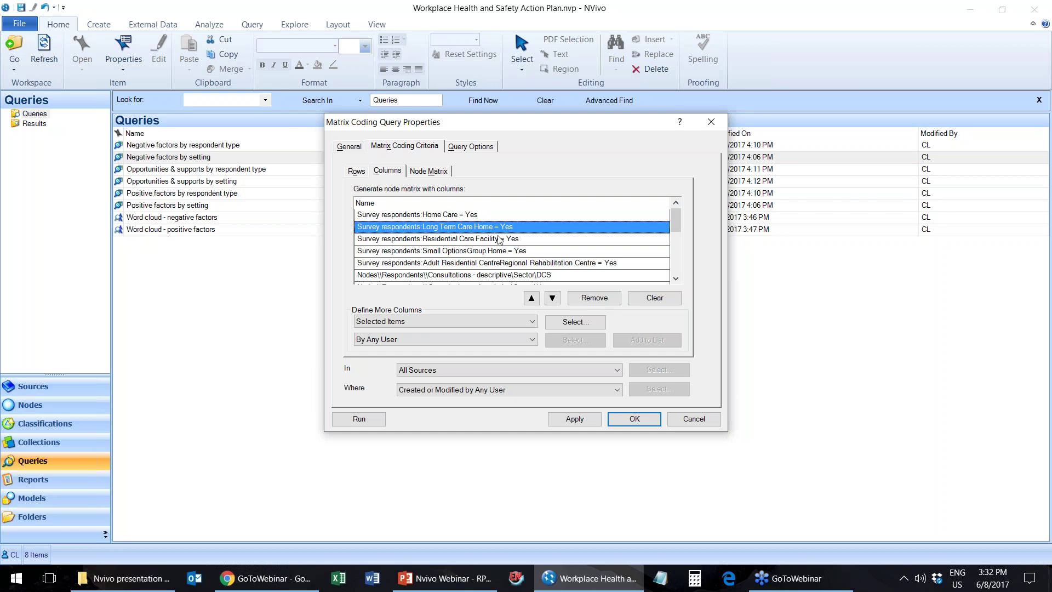
{"action": "left_click", "coordinate": [443, 241]}
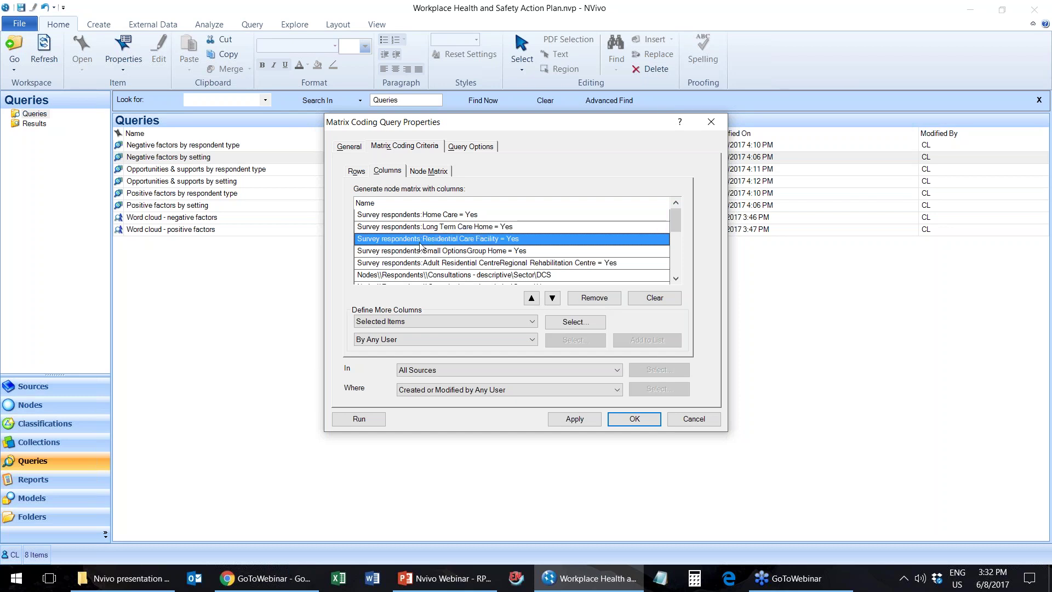
{"action": "left_click", "coordinate": [451, 253]}
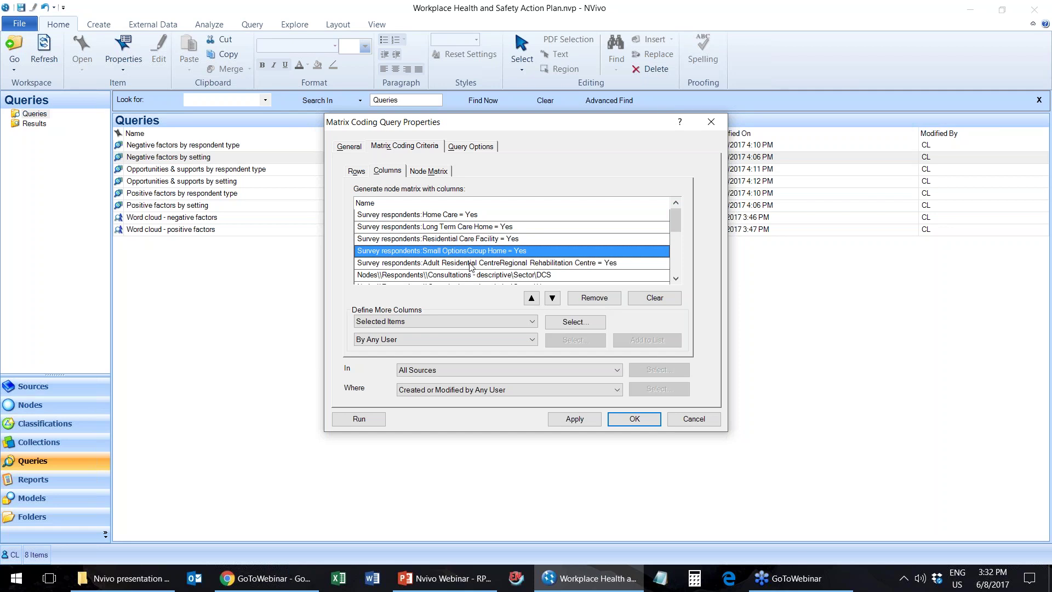
{"action": "left_click", "coordinate": [471, 263]}
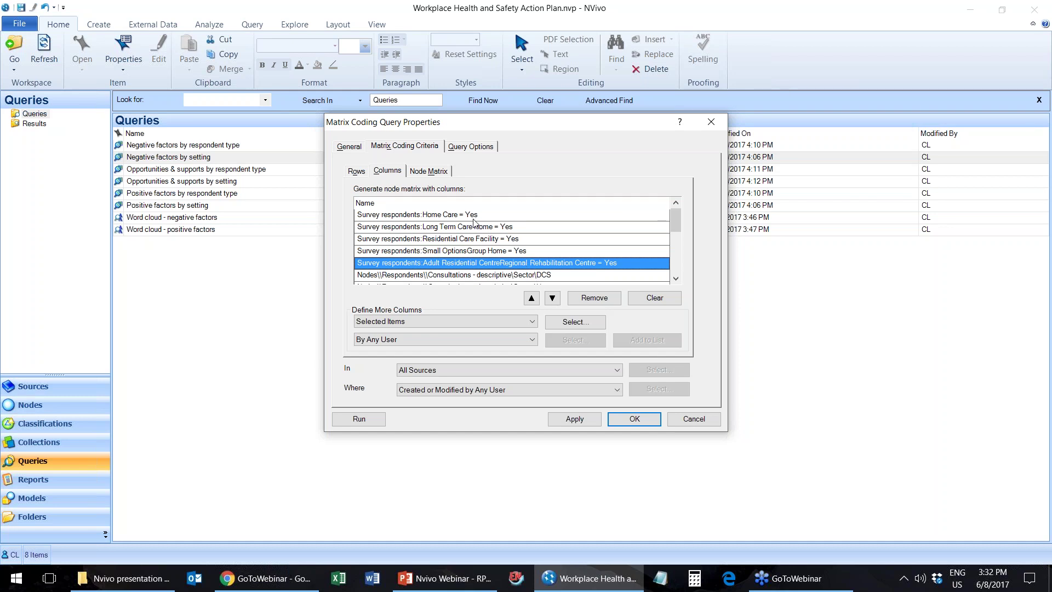
Step: Review the consultation Sector nodes among the matrix columns, highlighting DCS, and return to the start of the column list
{"action": "left_click", "coordinate": [676, 280]}
{"action": "left_click", "coordinate": [676, 280]}
{"action": "left_click", "coordinate": [676, 279]}
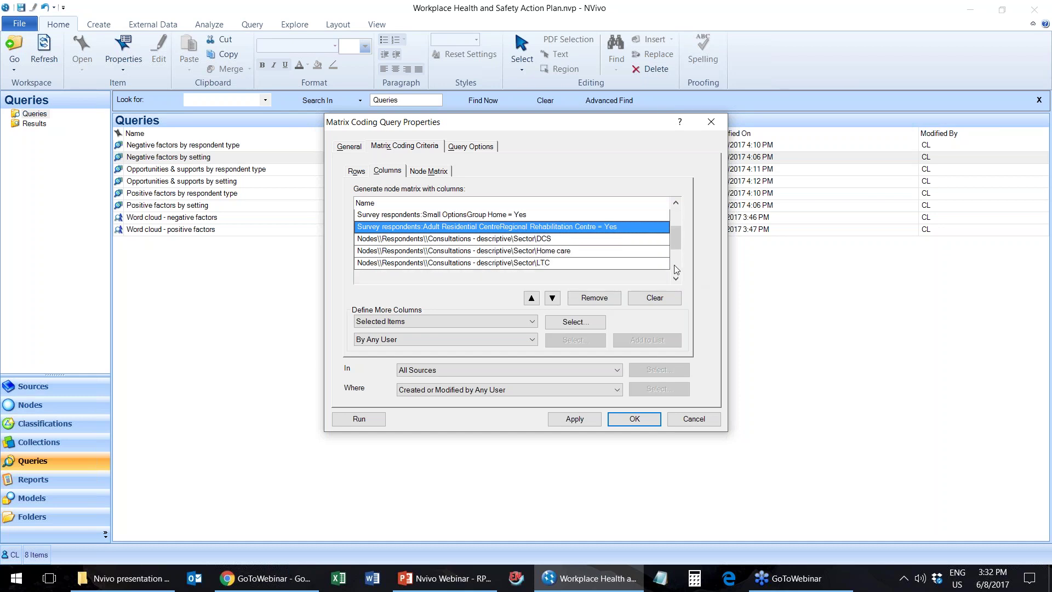
{"action": "left_click", "coordinate": [557, 241]}
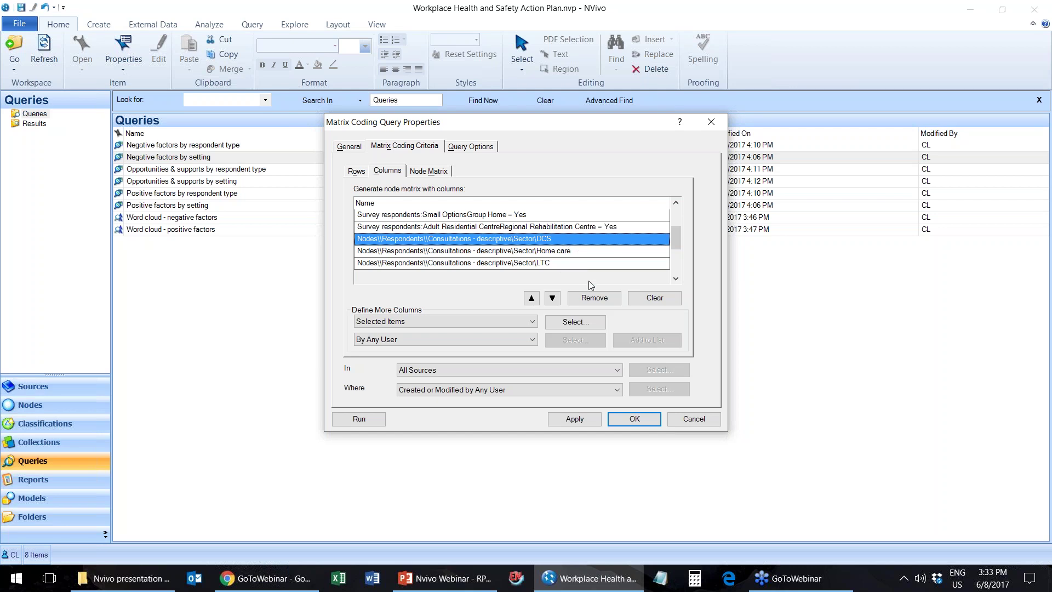
{"action": "scroll", "coordinate": [589, 281], "scroll_direction": "up", "scroll_amount": 1}
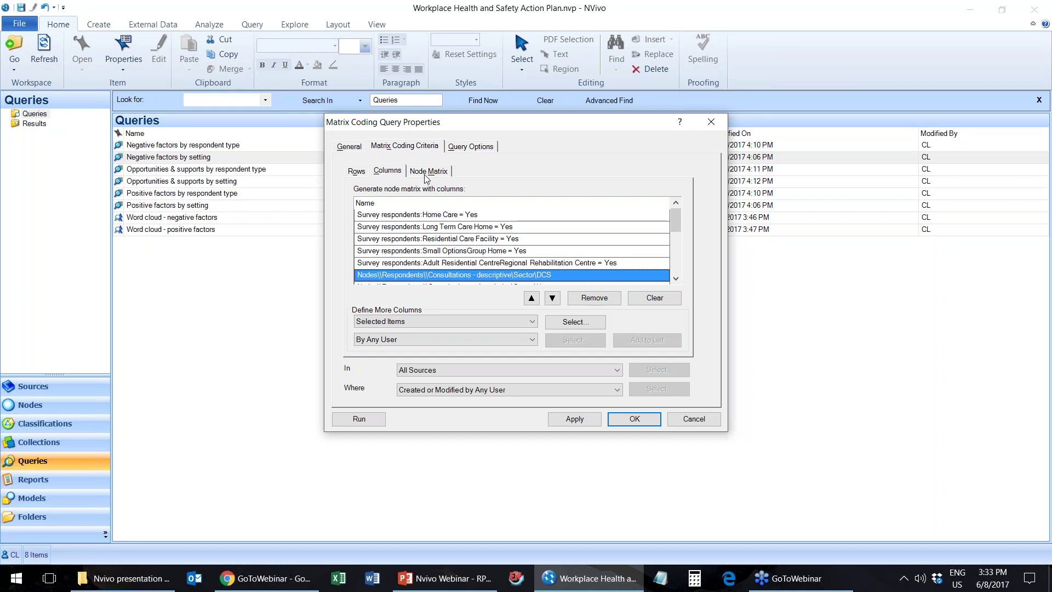
Step: Run the Negative factors by setting matrix query, widening the results pane and the first survey column to show its full heading
{"action": "left_click", "coordinate": [359, 419]}
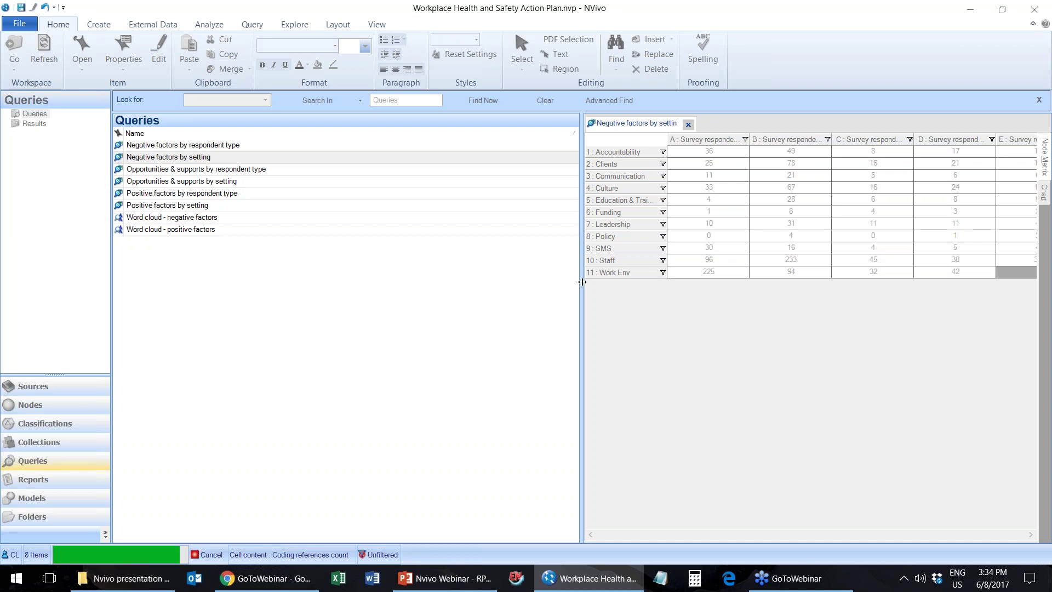
{"action": "left_click_drag", "start_coordinate": [582, 282], "coordinate": [297, 285]}
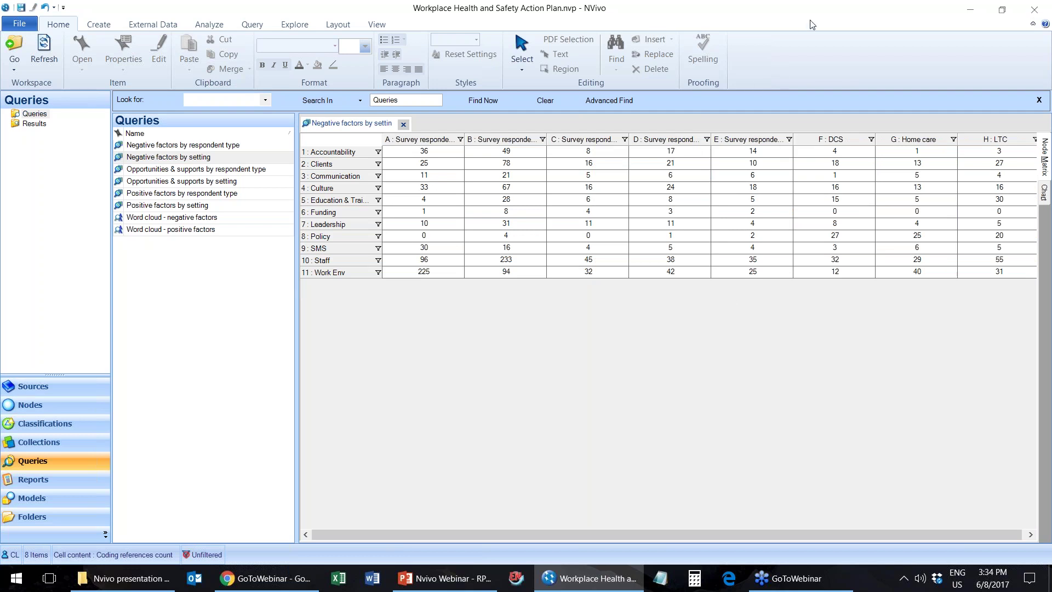
{"action": "left_click", "coordinate": [423, 140]}
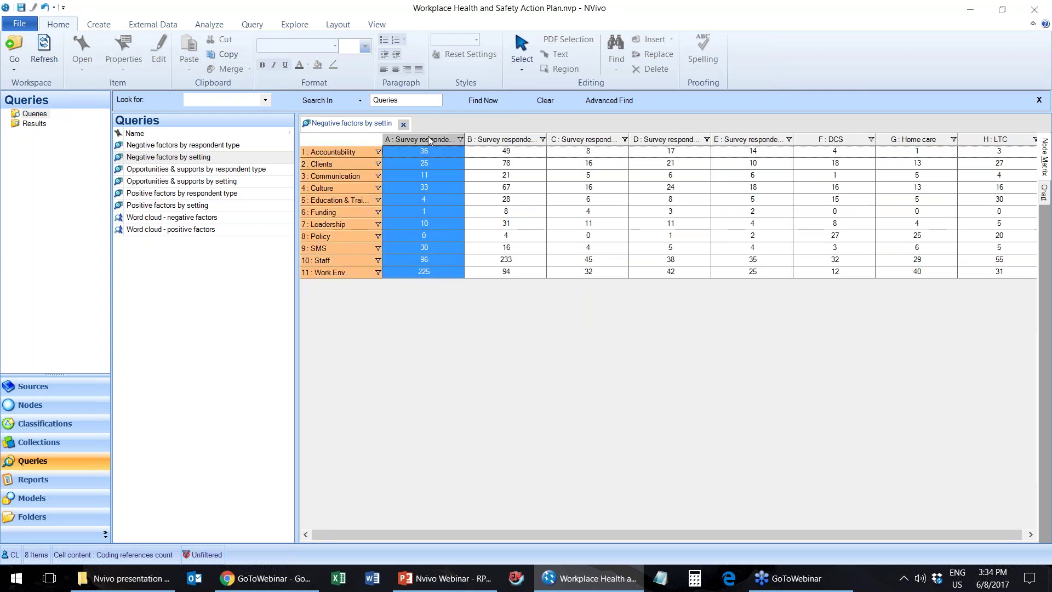
{"action": "left_click", "coordinate": [436, 157]}
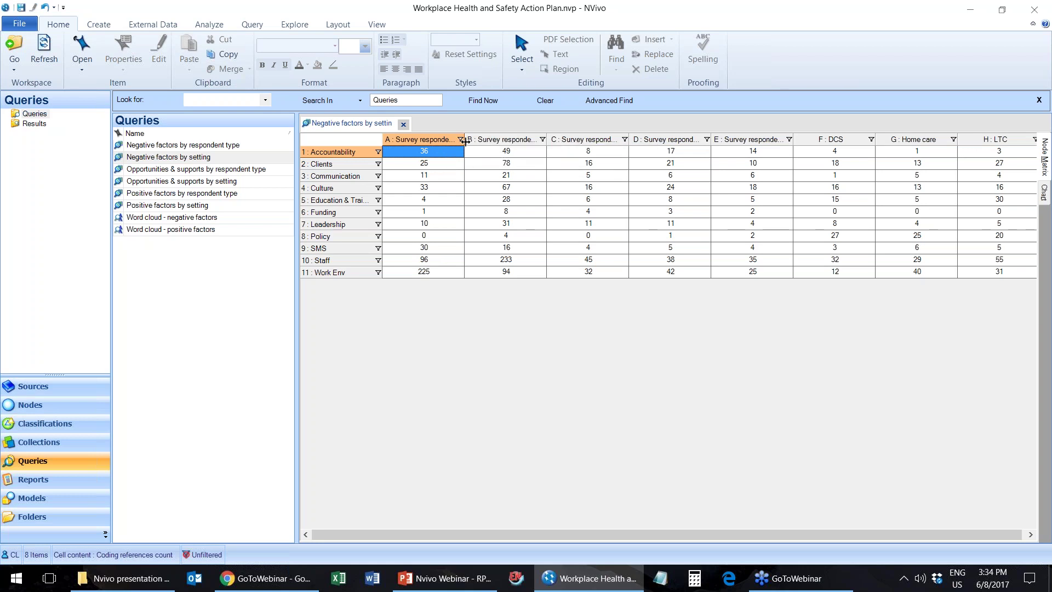
{"action": "left_click_drag", "start_coordinate": [464, 144], "coordinate": [531, 144]}
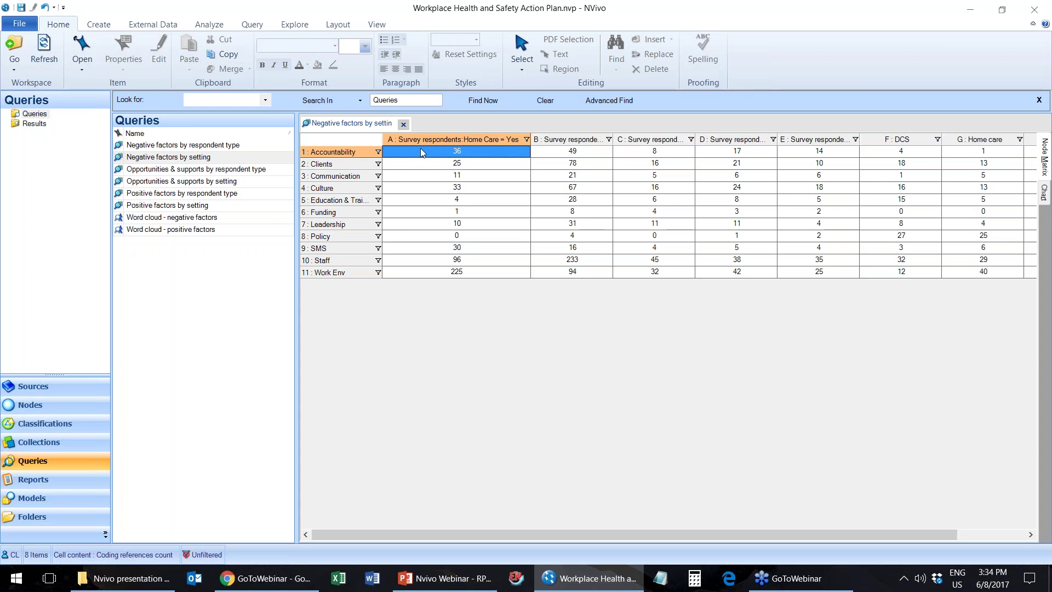
Step: Examine the Clients and Communication rows, and compare the Work Env cells for Home Care survey respondents and Home care consultations
{"action": "left_click", "coordinate": [339, 168]}
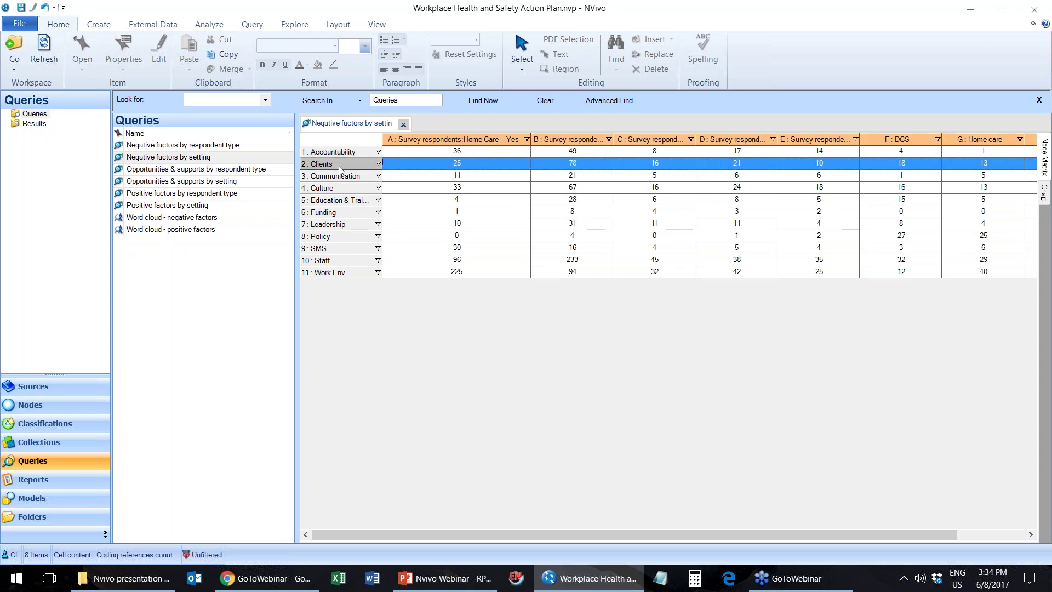
{"action": "left_click", "coordinate": [340, 176]}
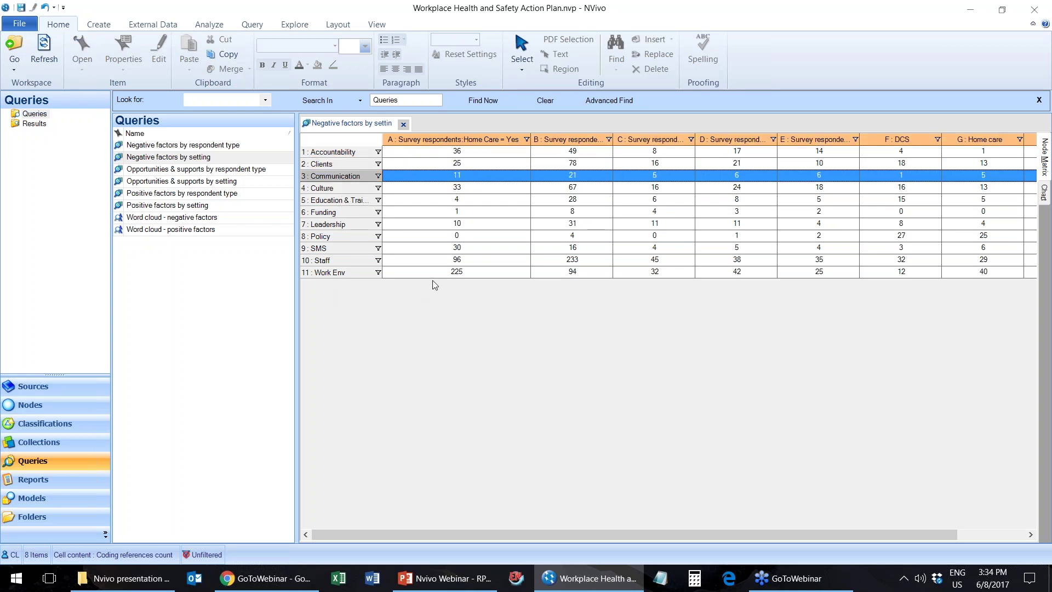
{"action": "left_click", "coordinate": [449, 272]}
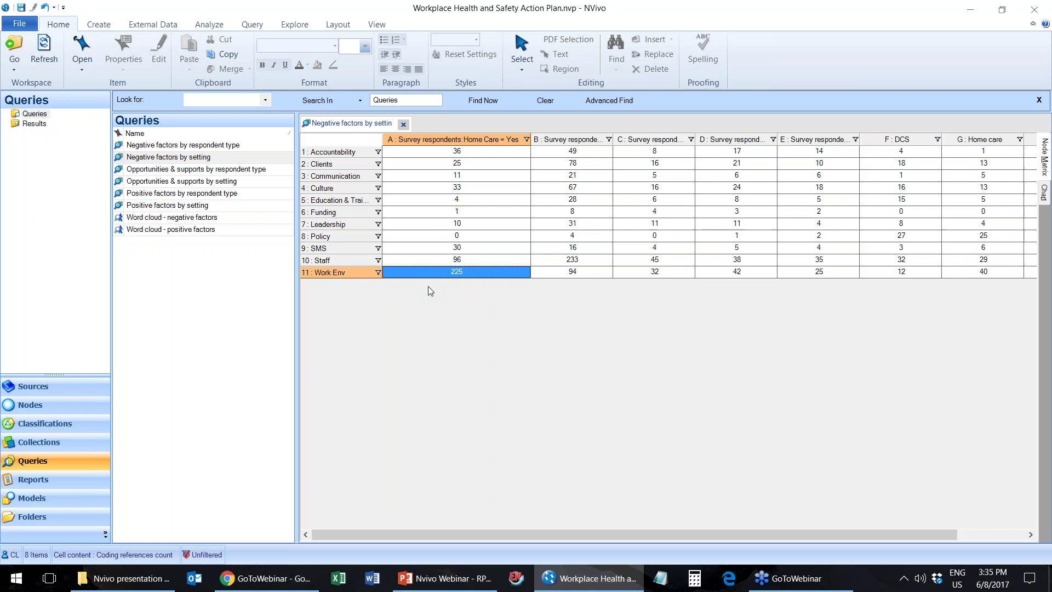
{"action": "left_click_drag", "start_coordinate": [472, 534], "coordinate": [655, 542]}
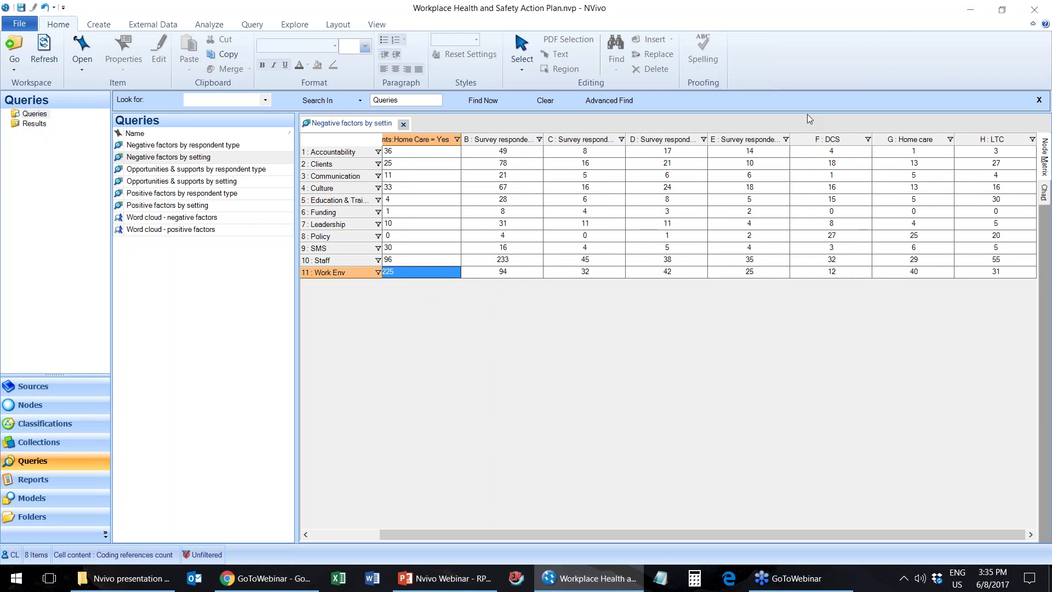
{"action": "left_click", "coordinate": [913, 139]}
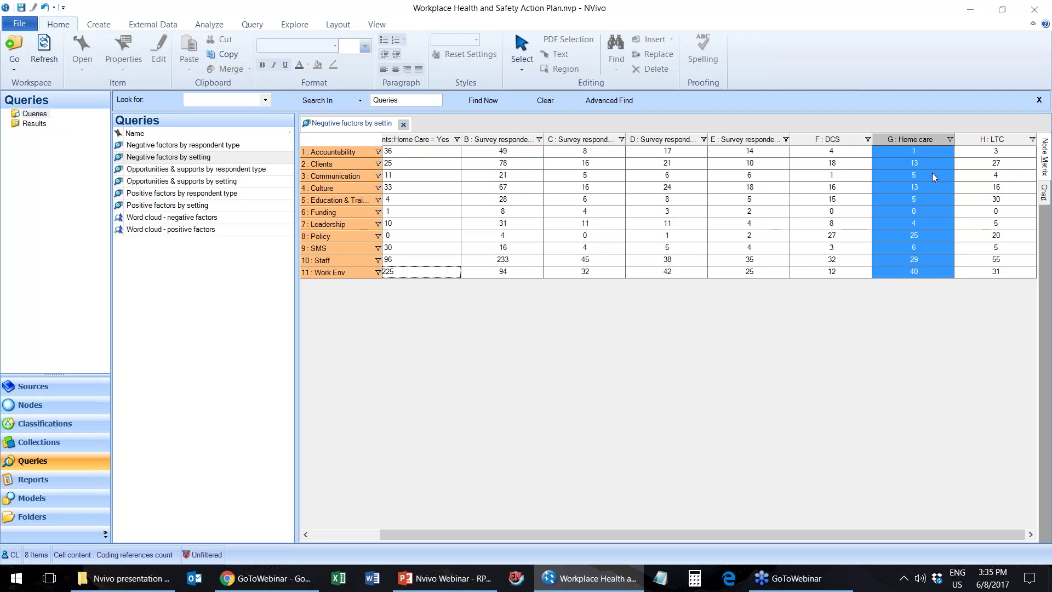
{"action": "left_click", "coordinate": [916, 273]}
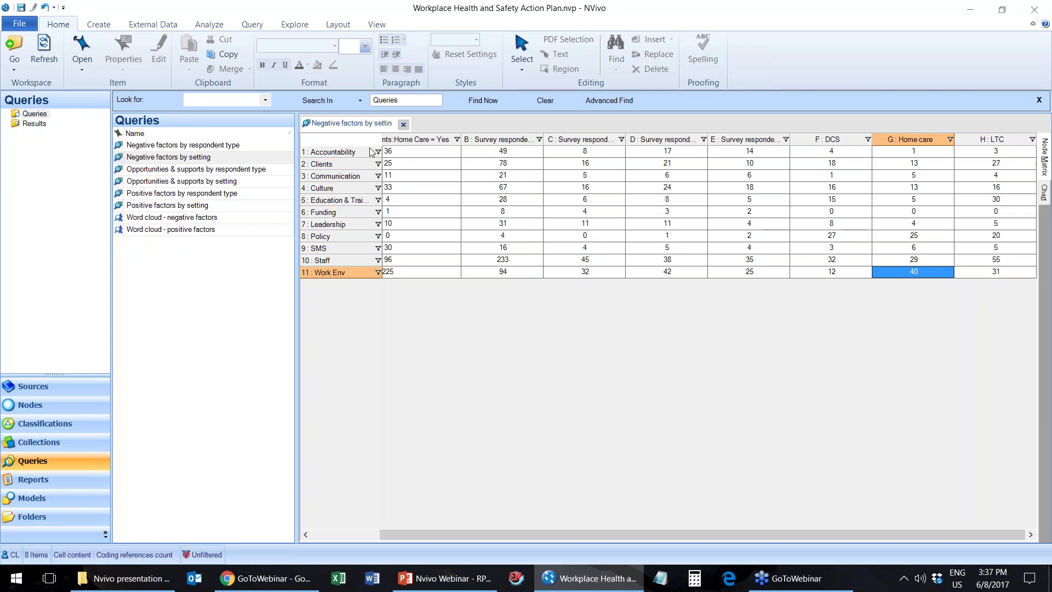
Step: Select the whole node matrix and set its cell content to sources coded for all classifications
{"action": "left_click", "coordinate": [353, 139]}
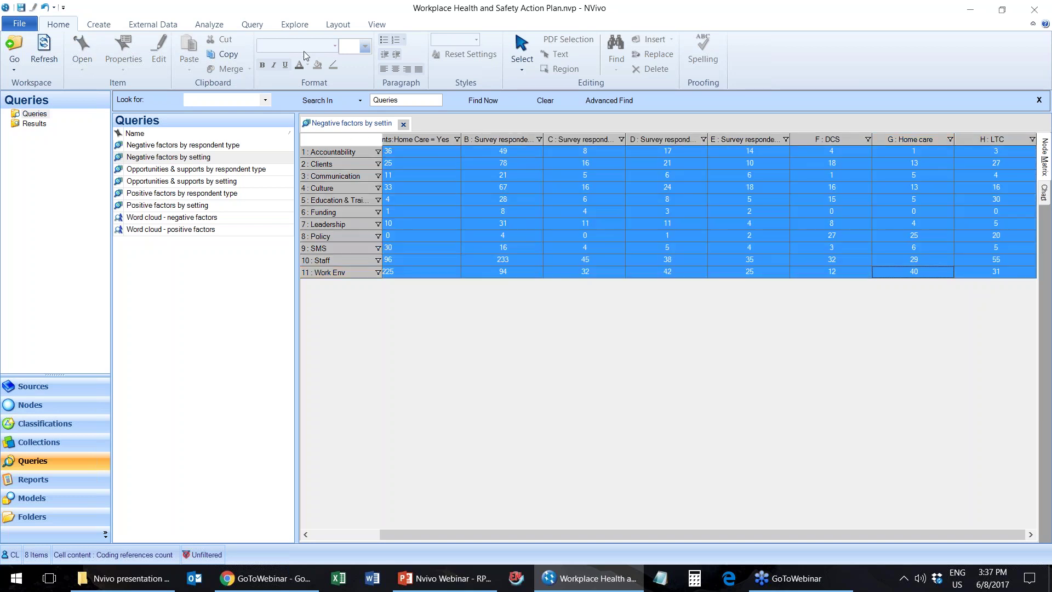
{"action": "left_click", "coordinate": [377, 25]}
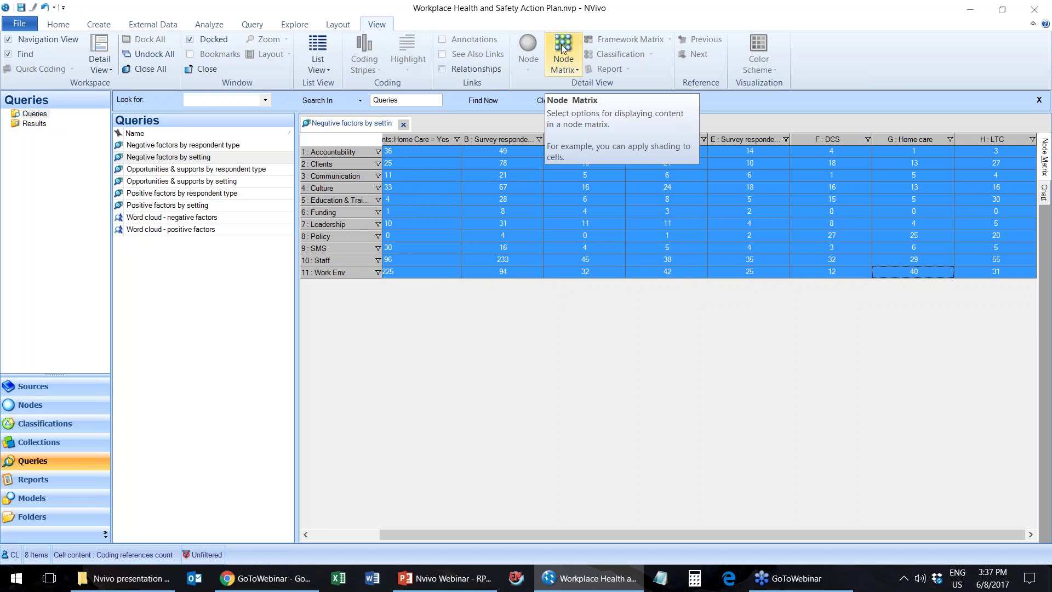
{"action": "left_click", "coordinate": [561, 67]}
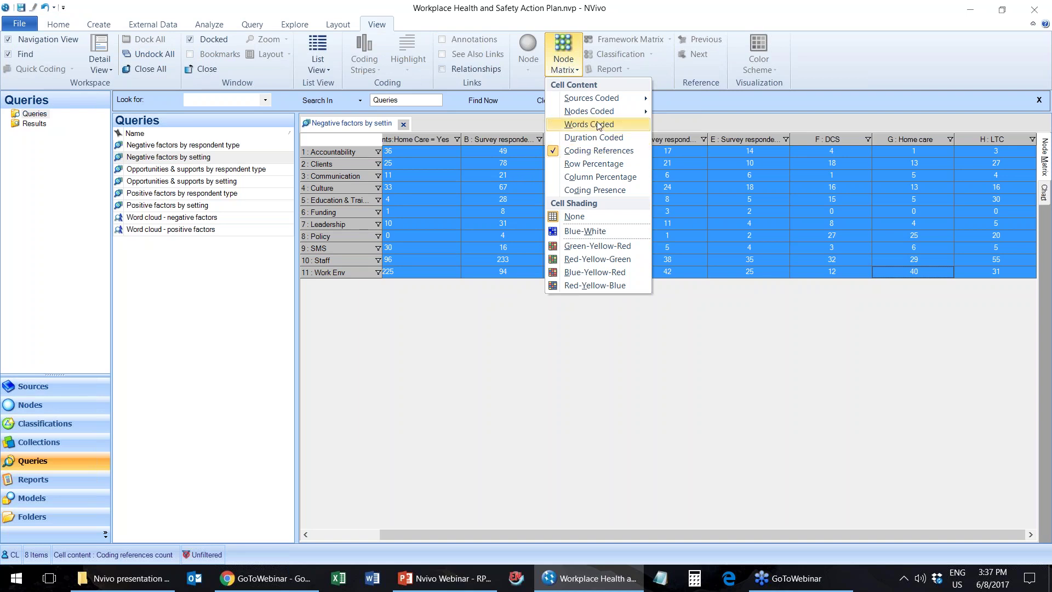
{"action": "mouse_move", "coordinate": [598, 100]}
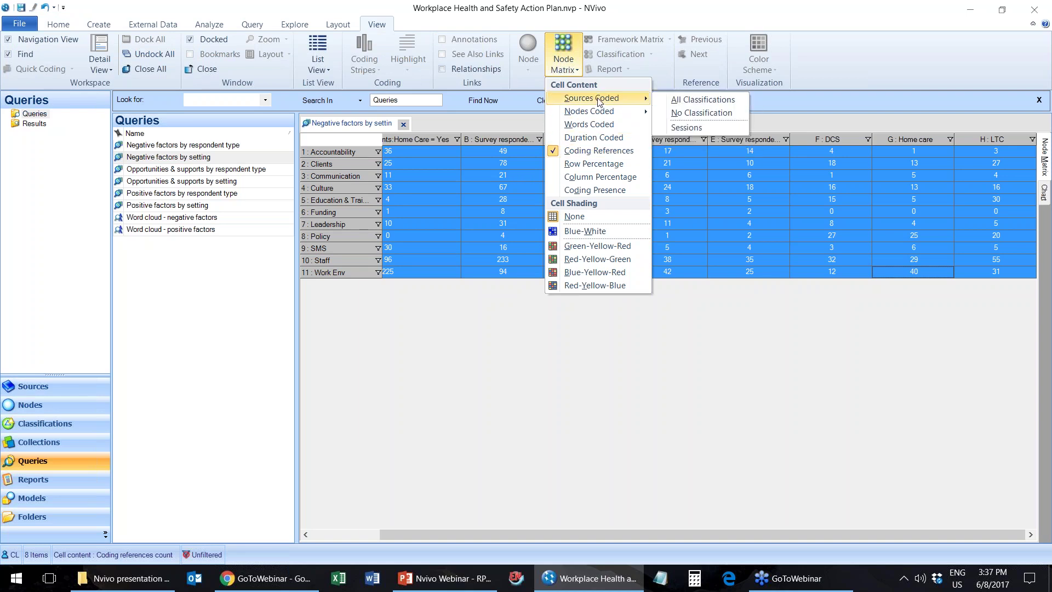
{"action": "left_click", "coordinate": [698, 98]}
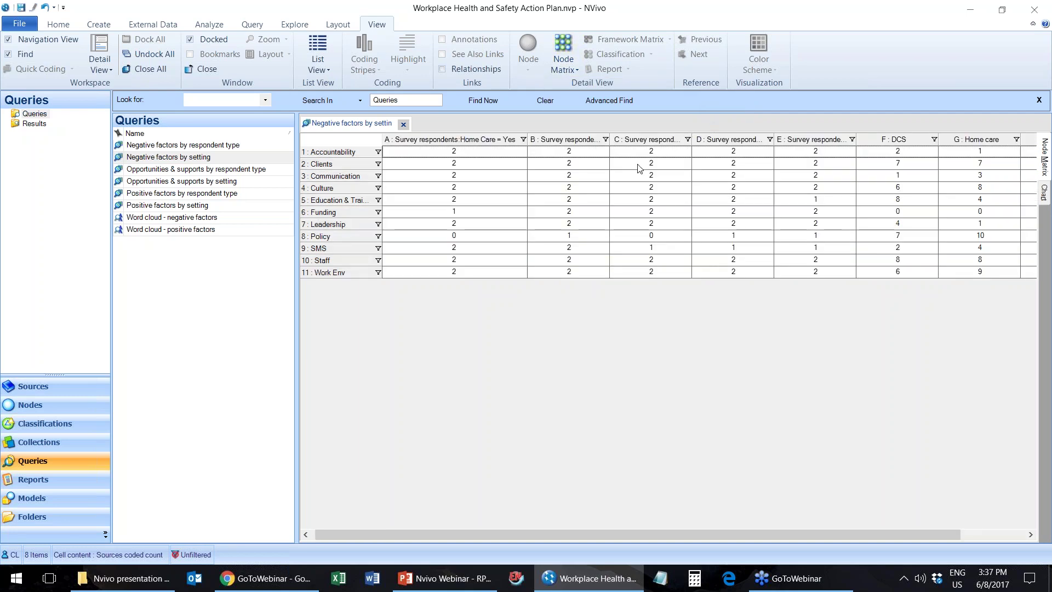
Step: Compare the sources coded in the Home Care survey, DCS, Home care and LTC columns, ending on Home care's Work Env cell
{"action": "left_click", "coordinate": [455, 139]}
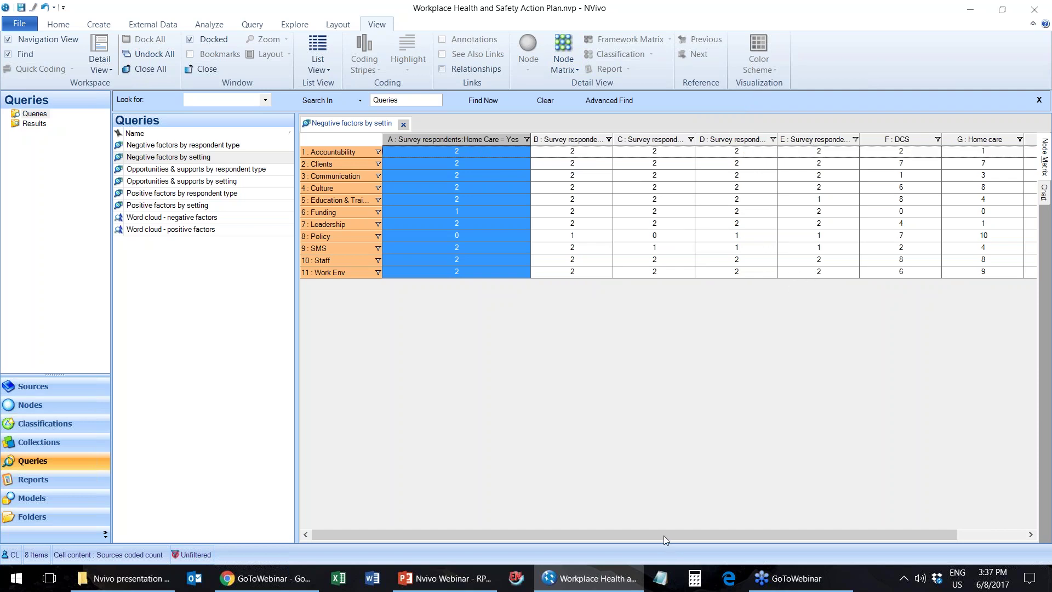
{"action": "left_click_drag", "start_coordinate": [665, 535], "coordinate": [753, 541]}
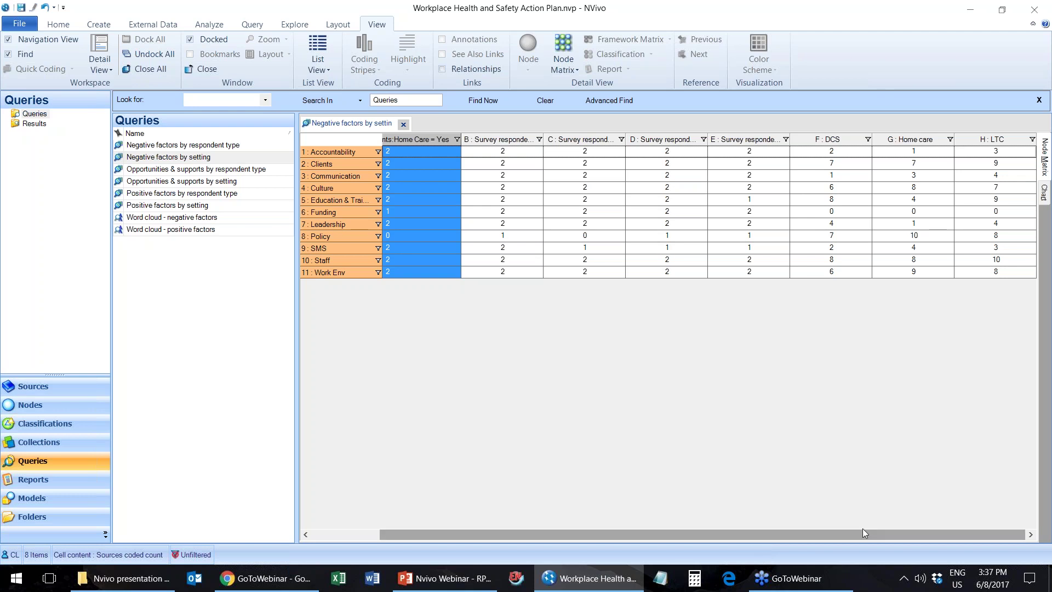
{"action": "left_click", "coordinate": [837, 141]}
{"action": "left_click", "coordinate": [918, 142]}
{"action": "left_click", "coordinate": [983, 141]}
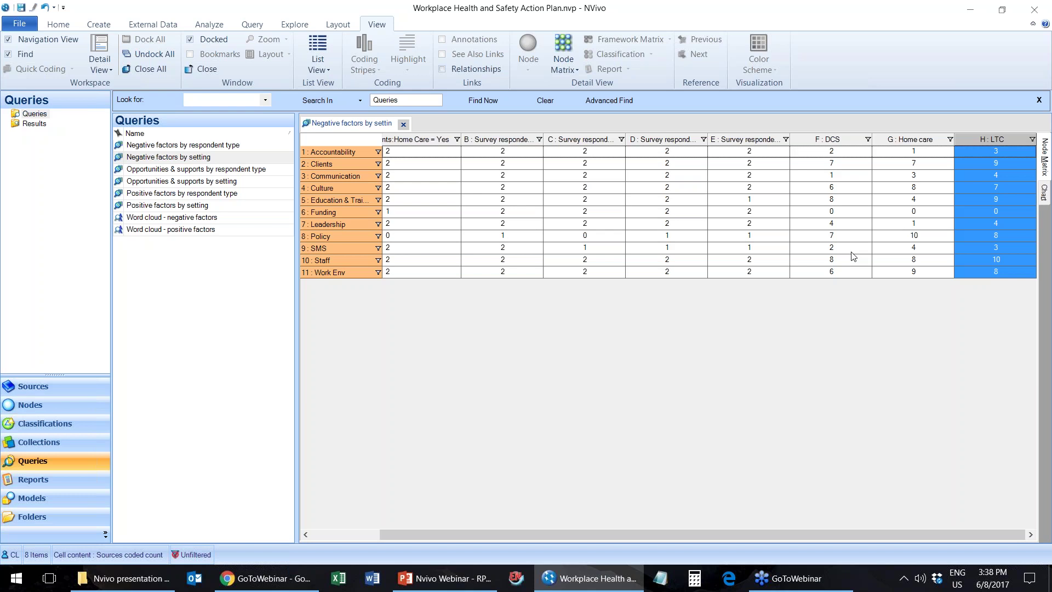
{"action": "left_click", "coordinate": [913, 273]}
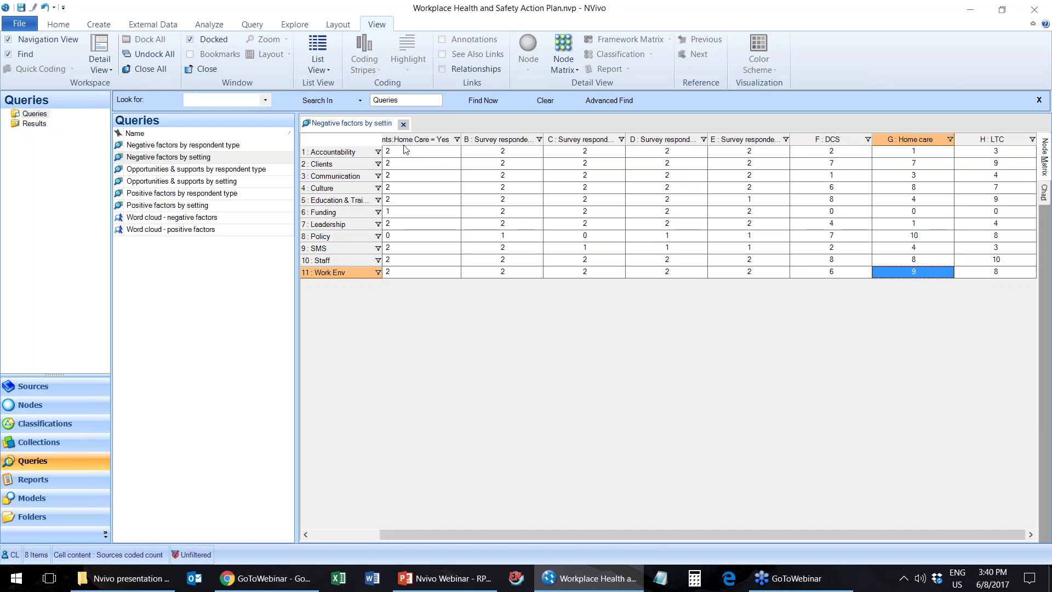
Step: Close the matrix results and open the properties of the Word cloud - negative factors query
{"action": "left_click", "coordinate": [403, 125]}
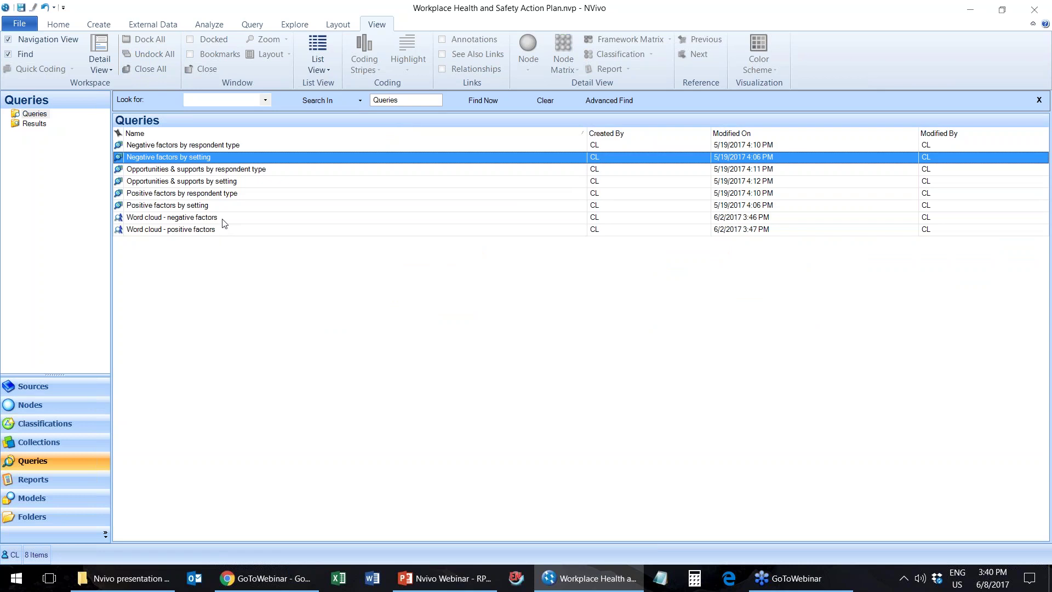
{"action": "right_click", "coordinate": [223, 218]}
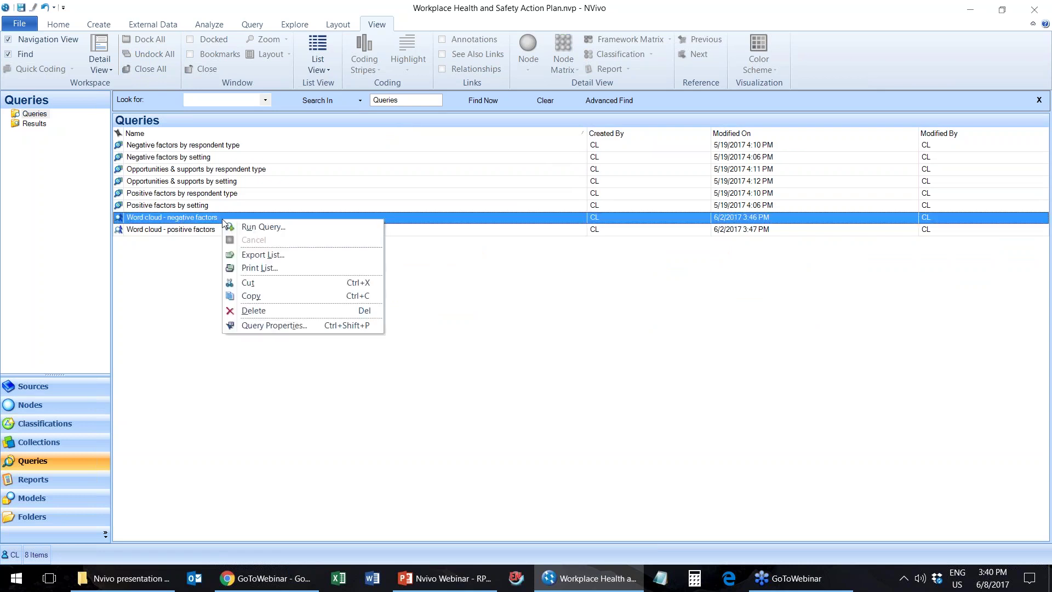
{"action": "left_click", "coordinate": [248, 326]}
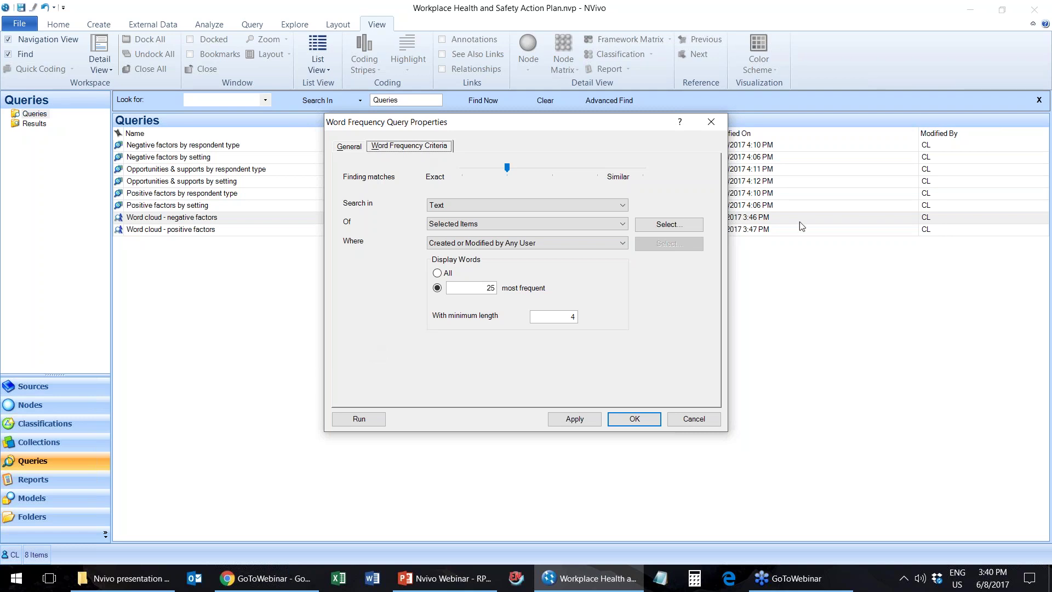
Step: Review the project items selected for the word frequency query, including the sources in the Survey folder under Internals, and keep the selection
{"action": "left_click", "coordinate": [667, 225]}
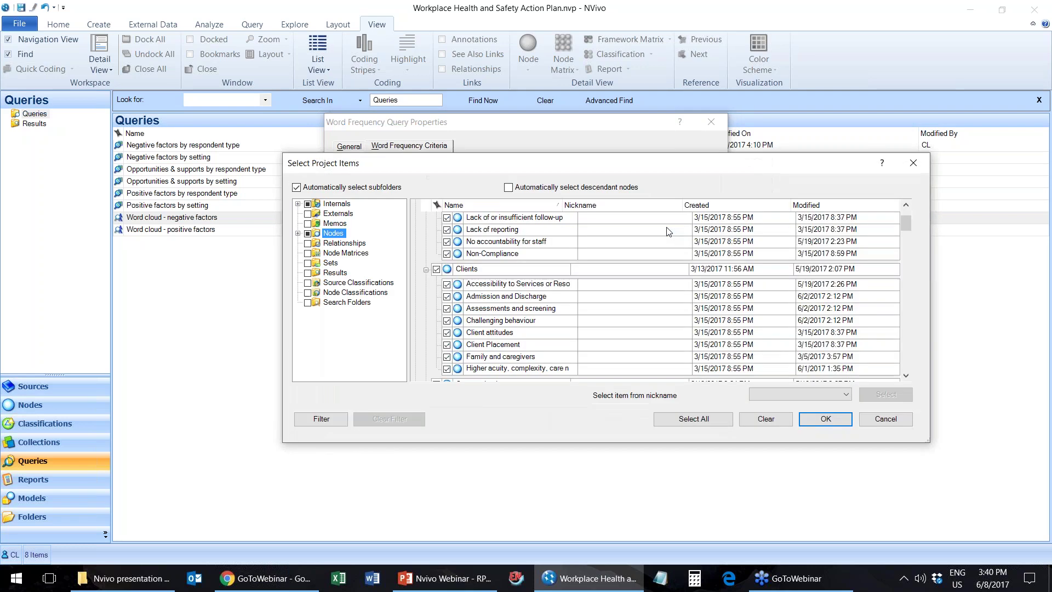
{"action": "left_click", "coordinate": [327, 206]}
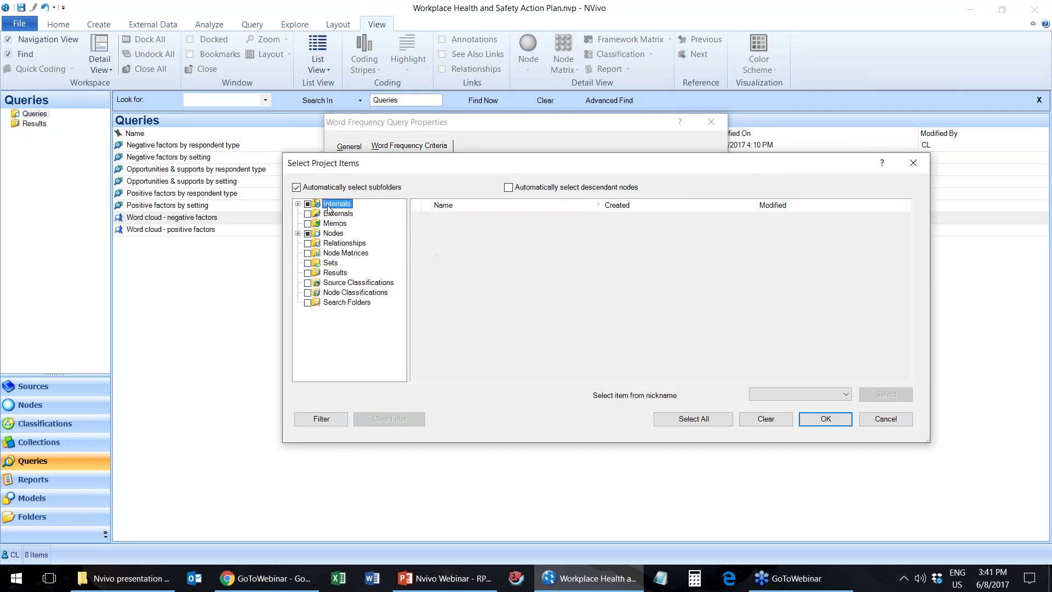
{"action": "left_click", "coordinate": [298, 203]}
{"action": "left_click", "coordinate": [342, 234]}
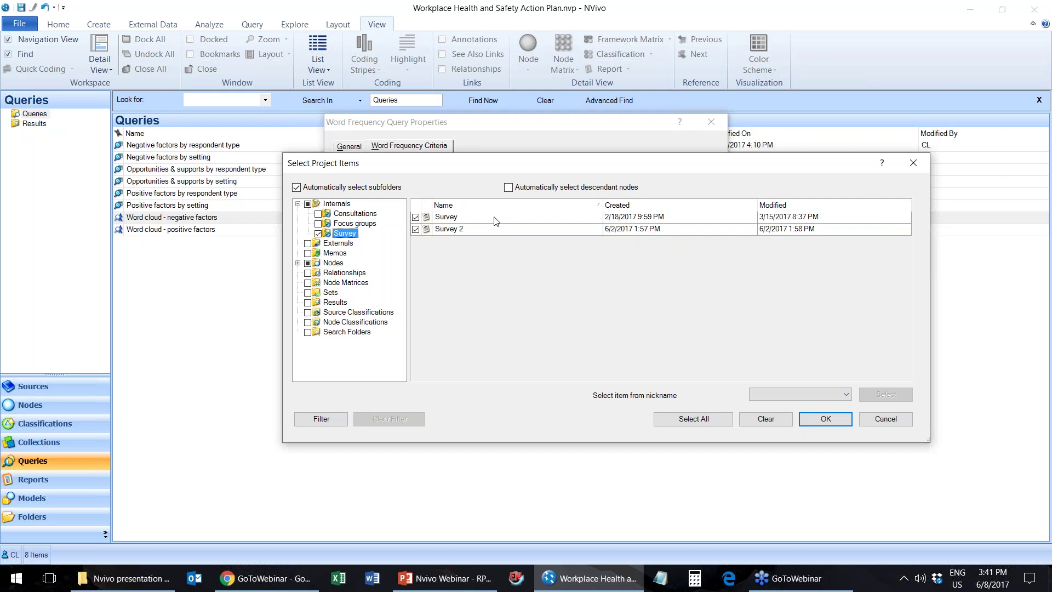
{"action": "left_click", "coordinate": [829, 423]}
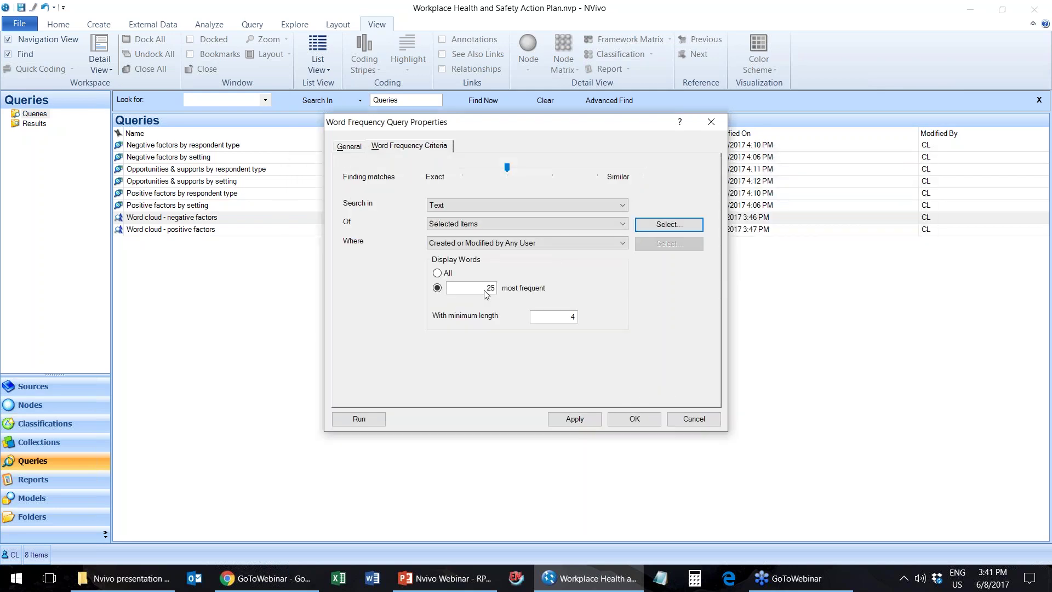
Step: Run the negative factors word frequency query and slightly widen the results pane
{"action": "mouse_move", "coordinate": [507, 172]}
{"action": "left_click", "coordinate": [368, 422]}
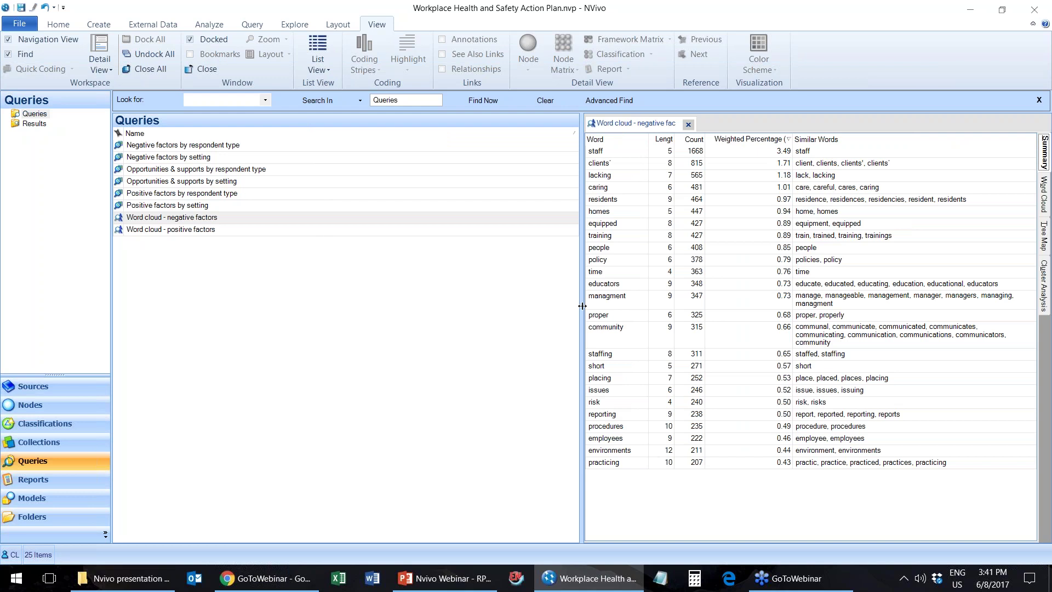
{"action": "left_click_drag", "start_coordinate": [582, 305], "coordinate": [560, 301]}
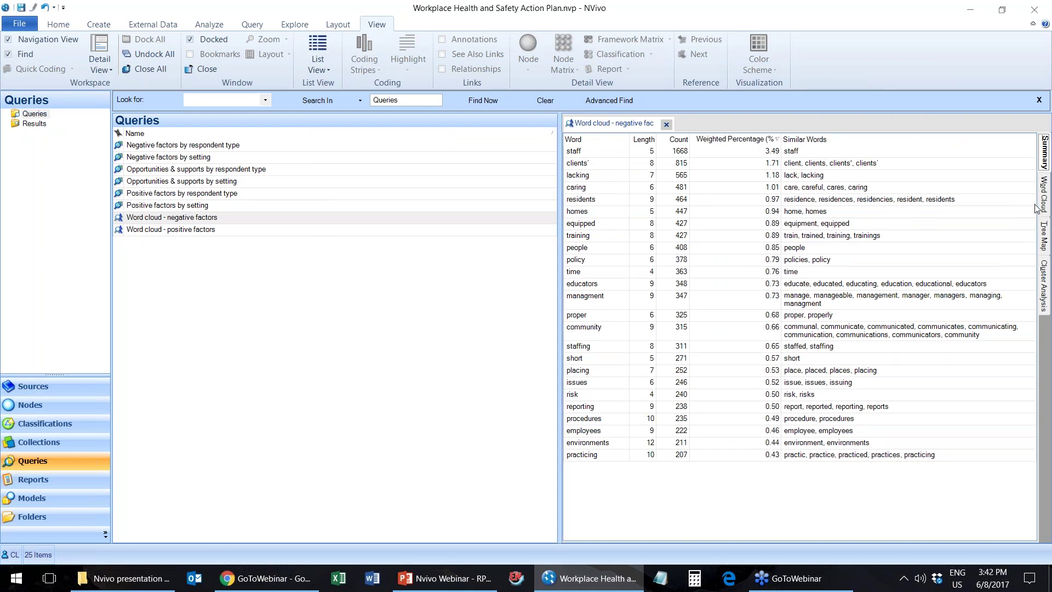
Step: Highlight the clients' entry in the word list and check the actions available for the managment entry
{"action": "left_click", "coordinate": [609, 160]}
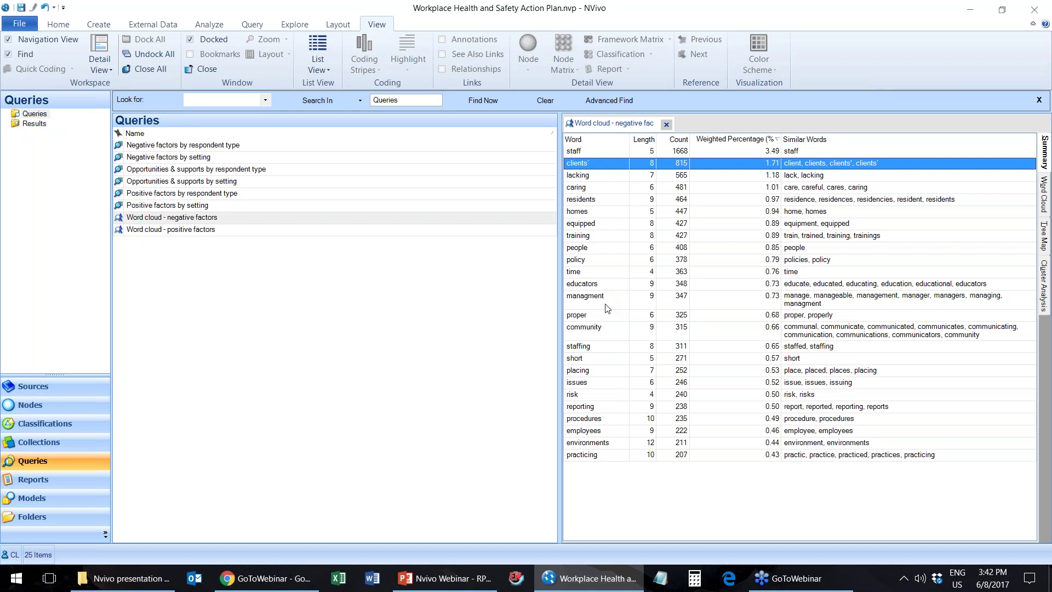
{"action": "right_click", "coordinate": [584, 299]}
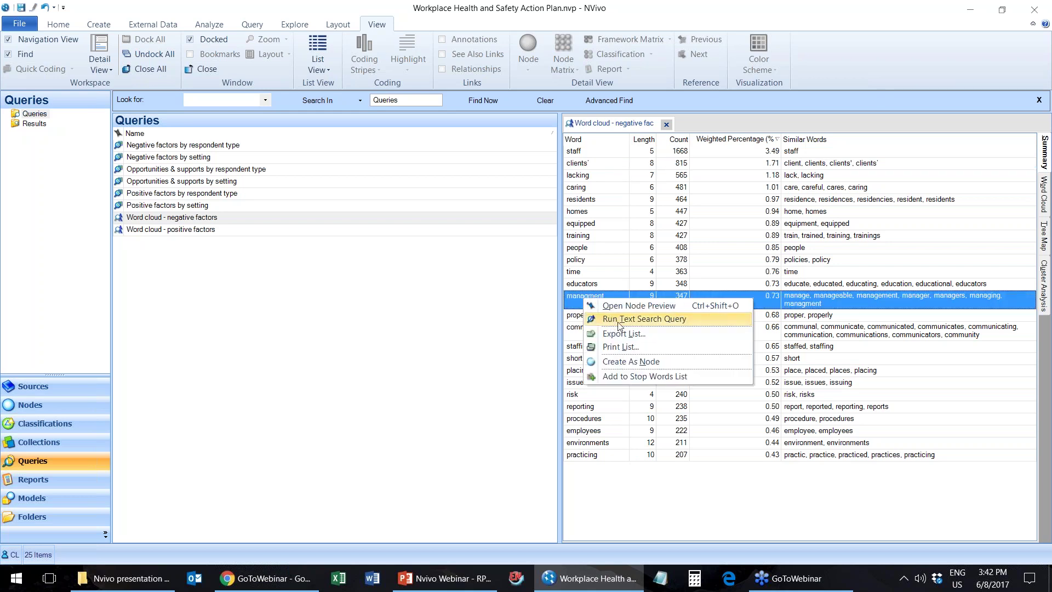
{"action": "left_click", "coordinate": [665, 507]}
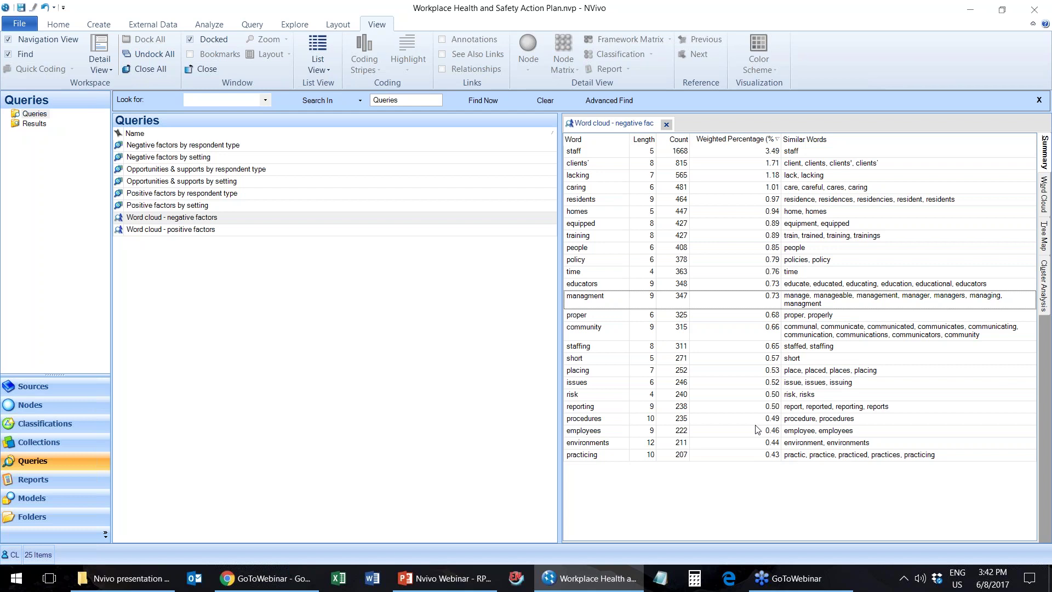
Step: Display the negative factors results as a word cloud in a widened pane, using the pink and green style on black
{"action": "left_click", "coordinate": [1044, 193]}
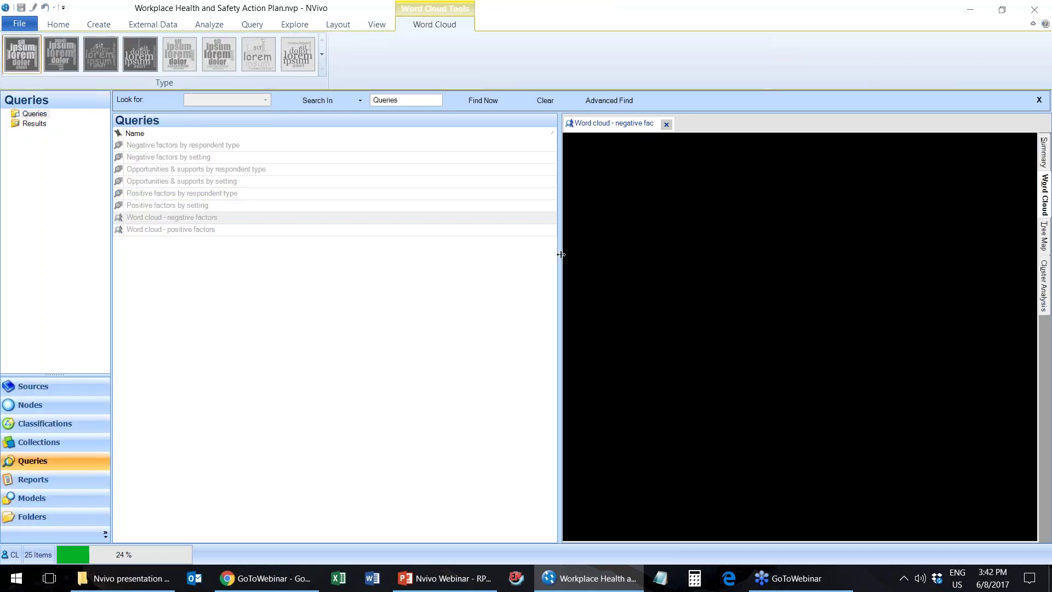
{"action": "left_click_drag", "start_coordinate": [559, 254], "coordinate": [366, 274]}
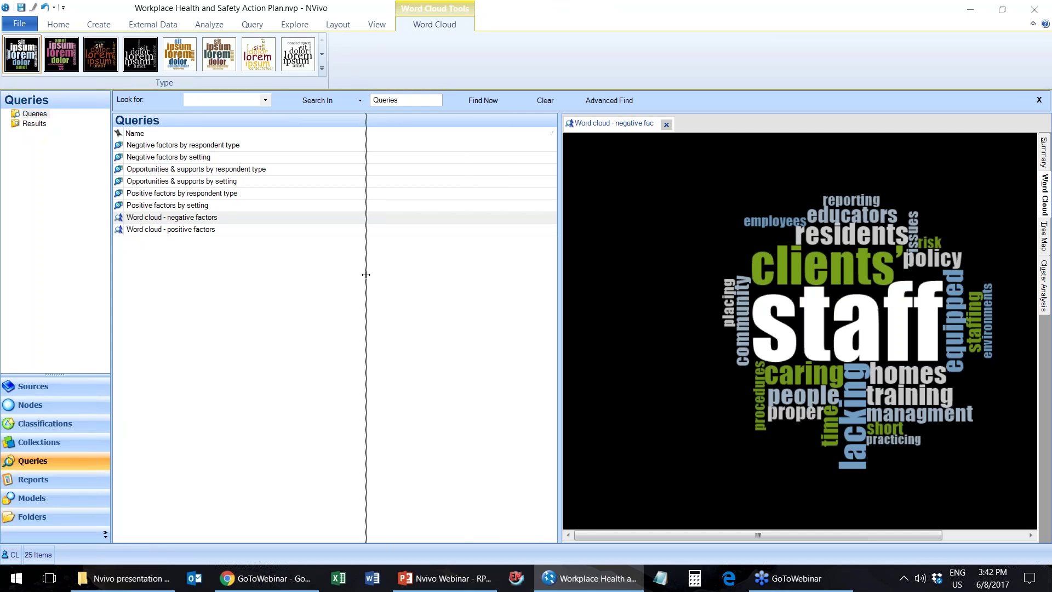
{"action": "left_click_drag", "start_coordinate": [366, 275], "coordinate": [365, 275]}
{"action": "scroll", "coordinate": [725, 415], "scroll_direction": "down", "scroll_amount": 1}
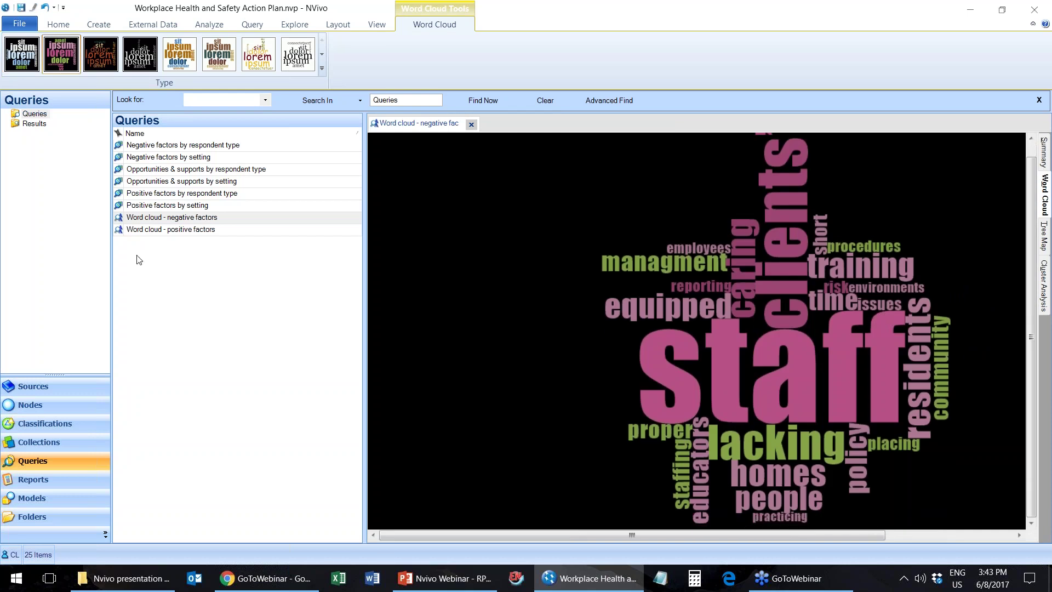
Step: Run the positive factors word frequency query and highlight the staff entry in its word list
{"action": "left_click", "coordinate": [174, 230]}
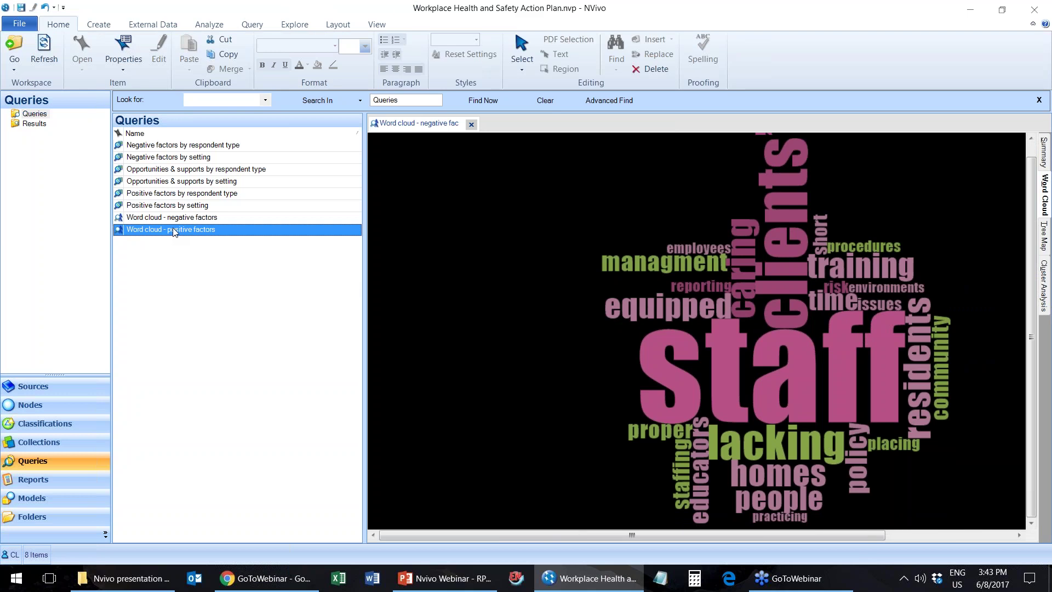
{"action": "double_click", "coordinate": [174, 230]}
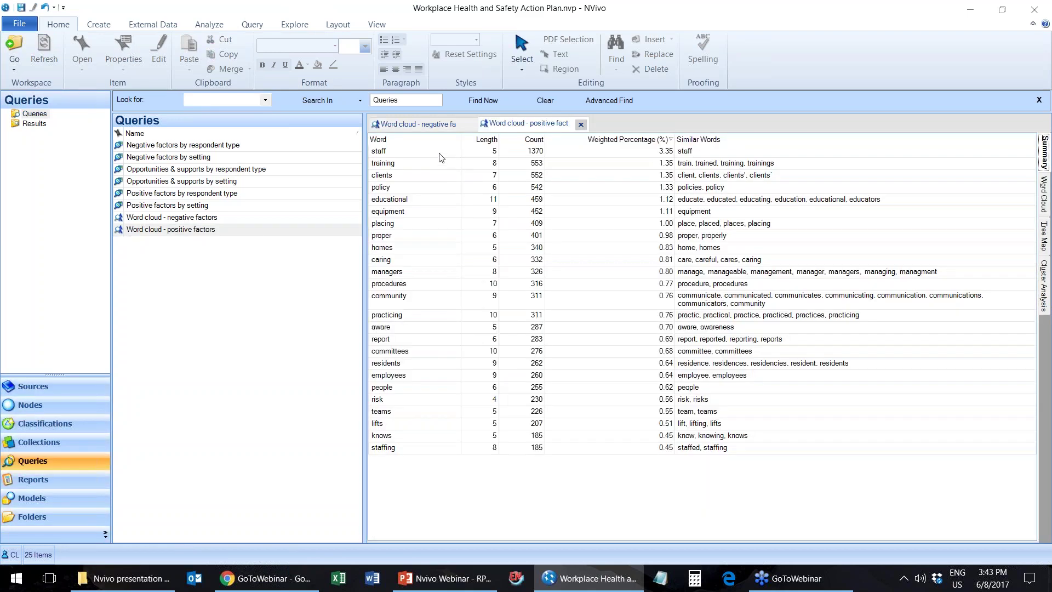
{"action": "left_click", "coordinate": [439, 154]}
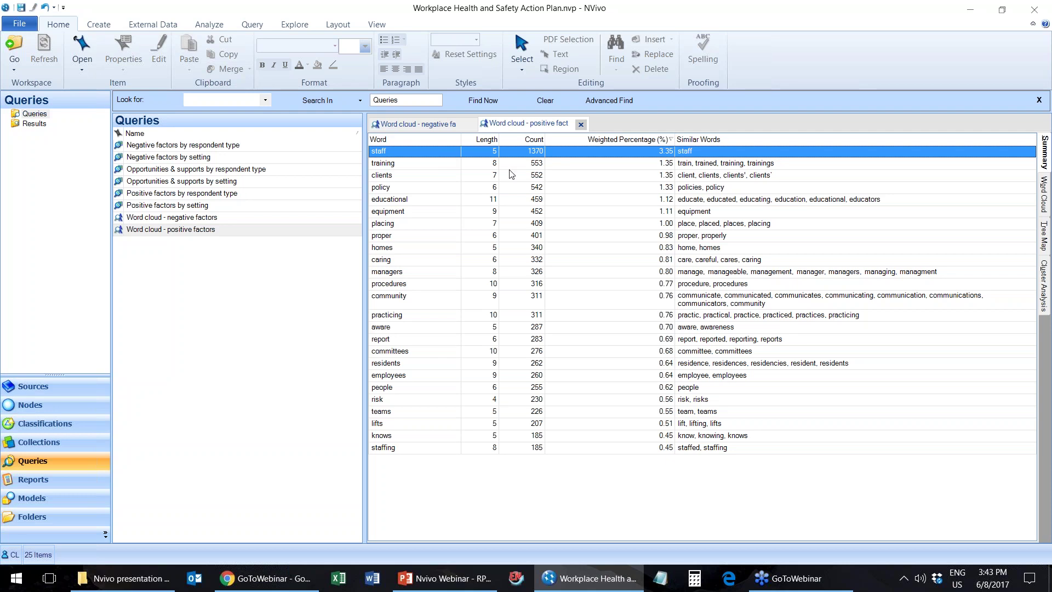
Step: View the positive factors results as a tree map and a cluster analysis, and compare them with the negative factors cluster analysis
{"action": "left_click", "coordinate": [1045, 243]}
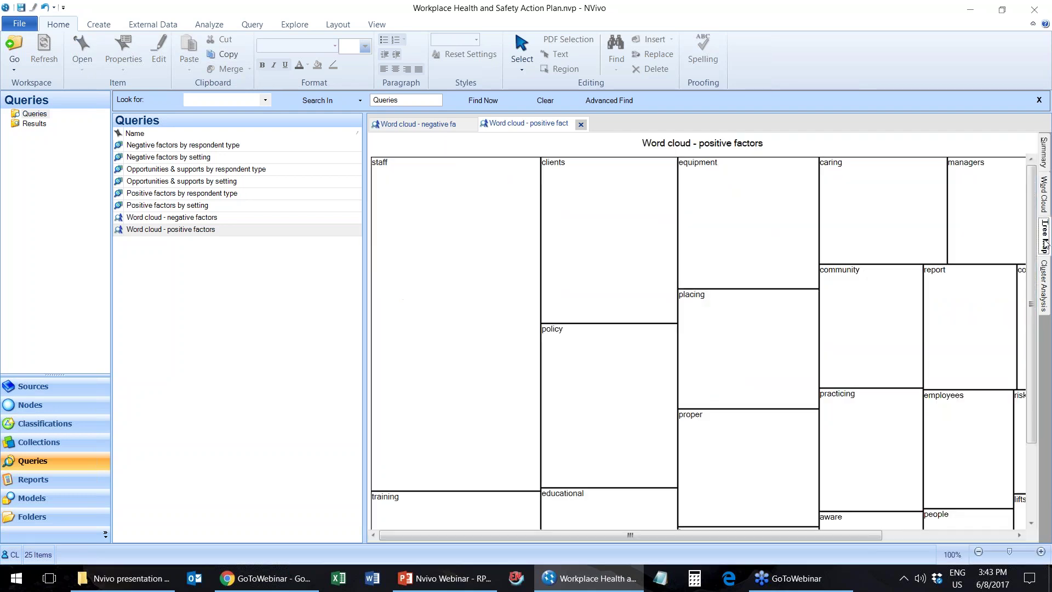
{"action": "left_click", "coordinate": [1044, 291]}
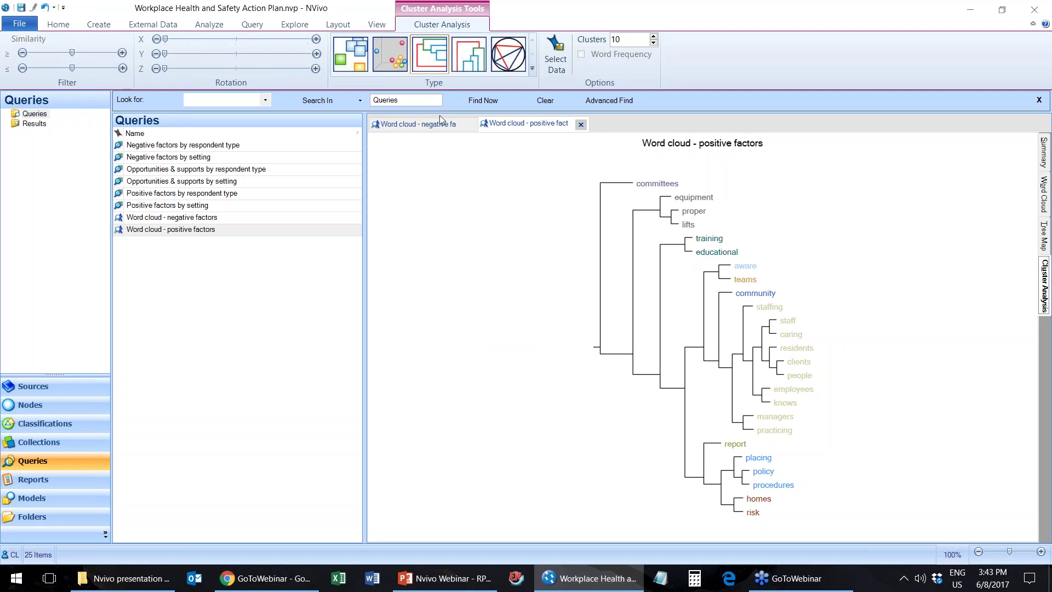
{"action": "left_click", "coordinate": [415, 126]}
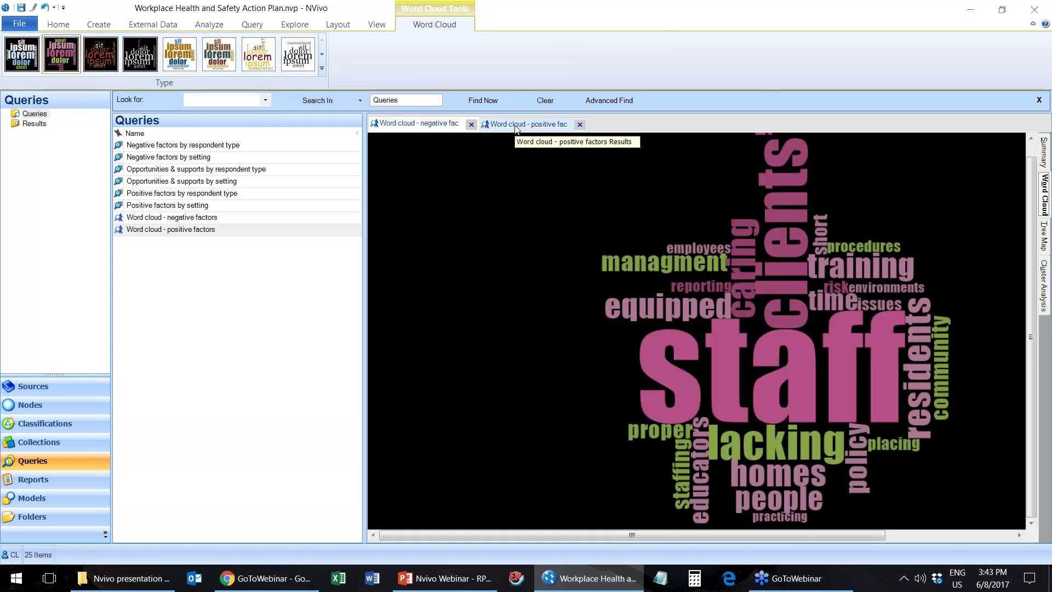
{"action": "left_click", "coordinate": [1044, 278]}
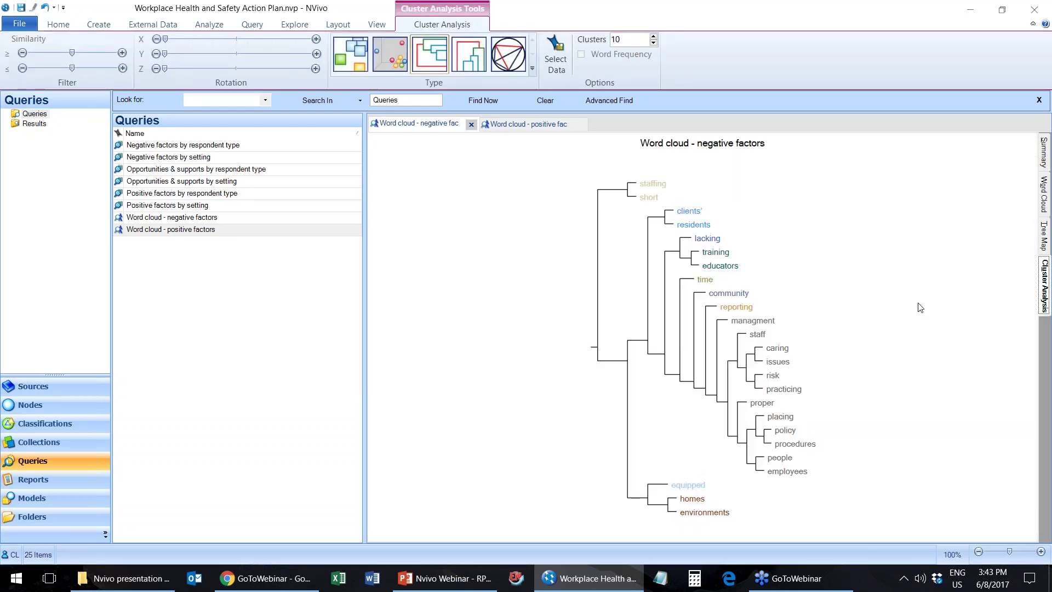
Step: Close both word cloud query results, and switch to PowerPoint to present the closing THANKS! slide as a full-screen slide show
{"action": "left_click", "coordinate": [471, 125]}
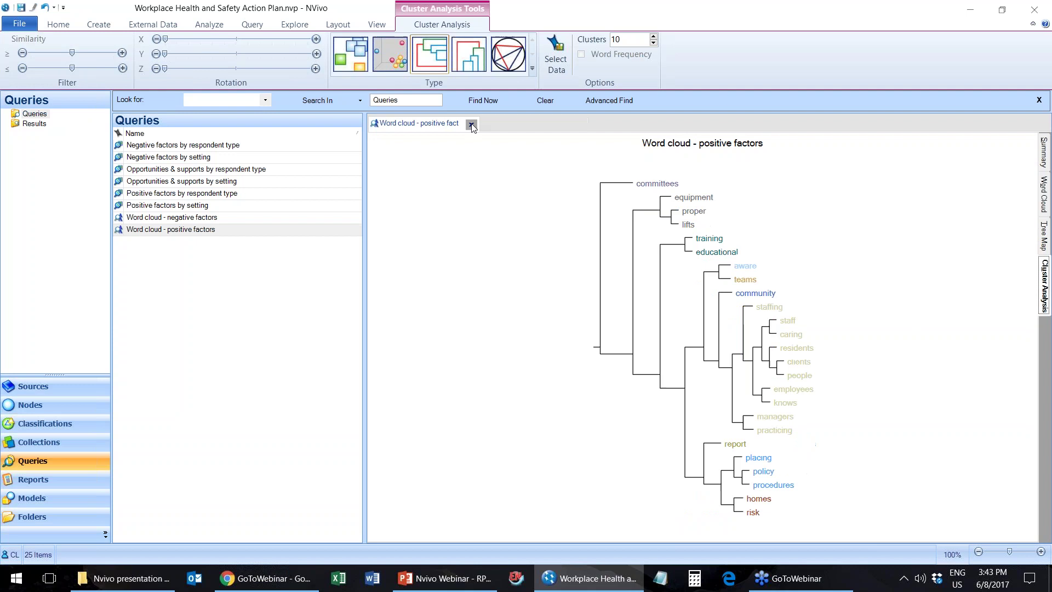
{"action": "left_click", "coordinate": [471, 124]}
{"action": "left_click", "coordinate": [449, 577]}
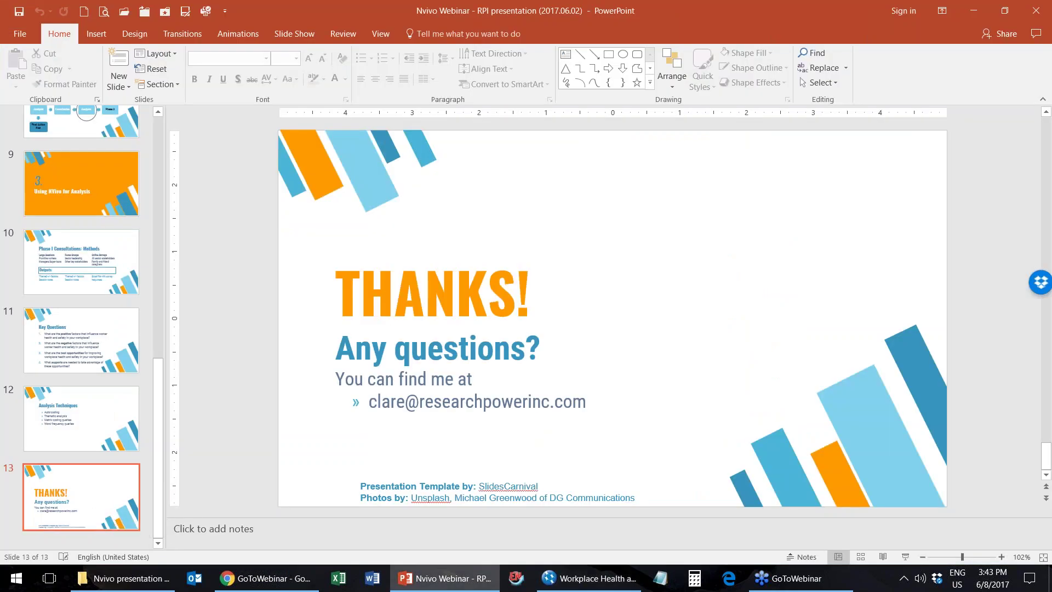
{"action": "left_click", "coordinate": [905, 556]}
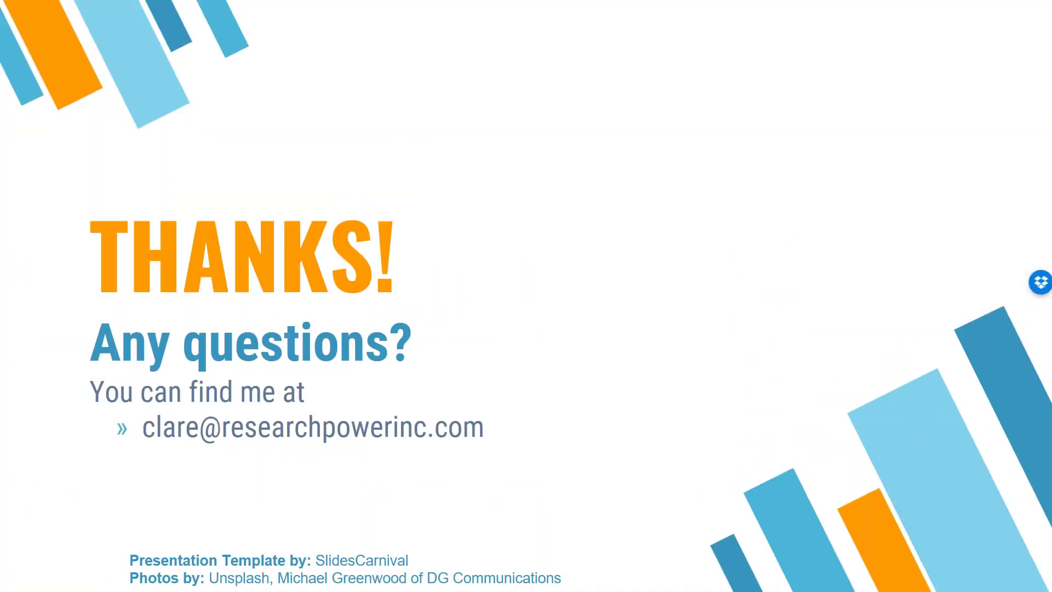